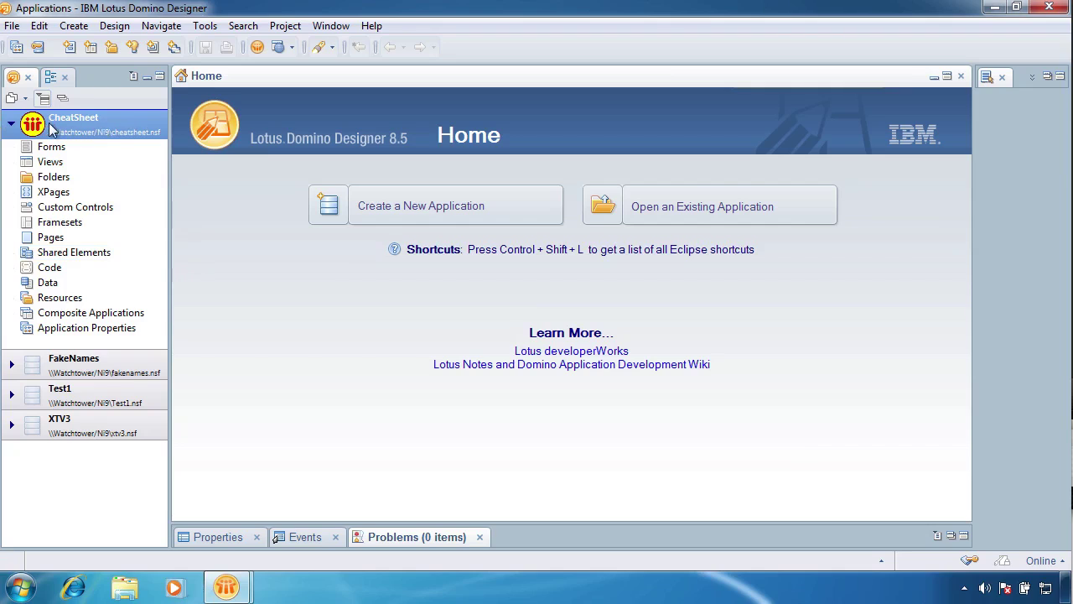
Step: Run a file search for rowData limited to the selected CheatSheet application and enlarge the results area
{"action": "left_click", "coordinate": [317, 47]}
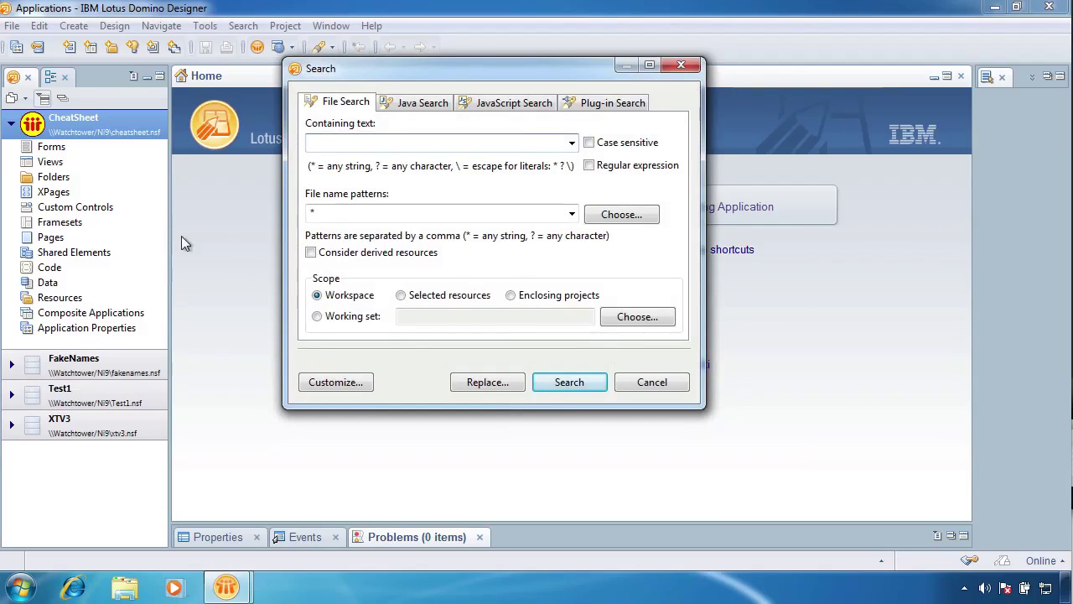
{"action": "left_click", "coordinate": [400, 296]}
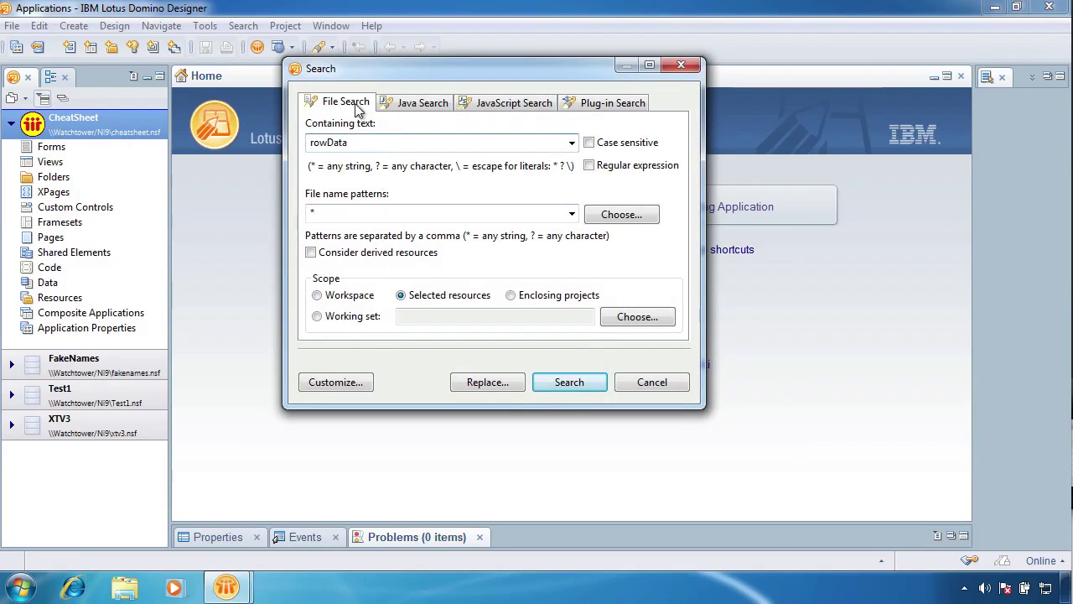
{"action": "left_click", "coordinate": [570, 382]}
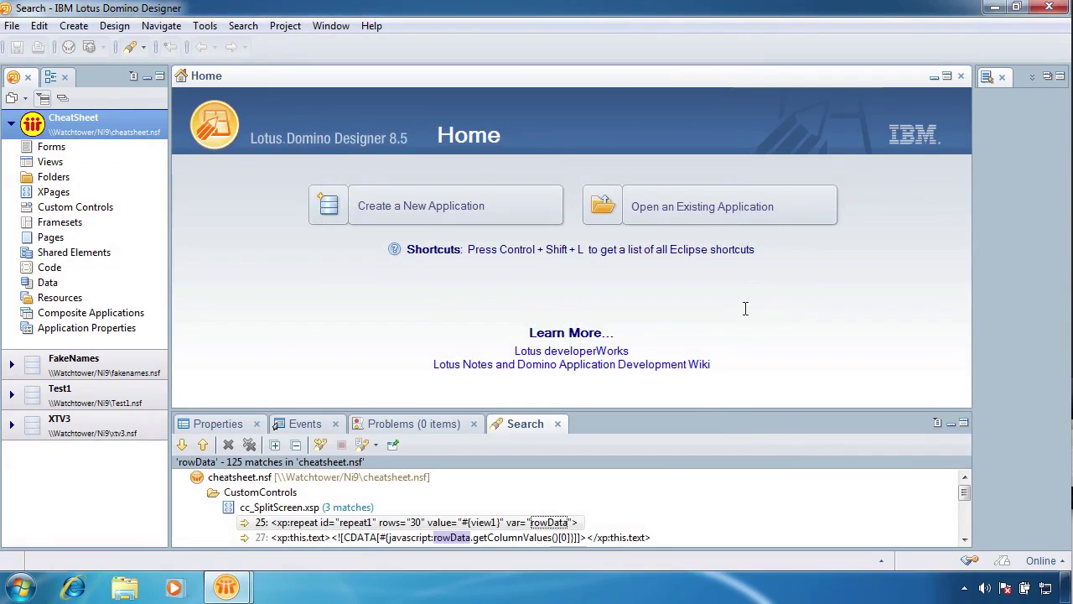
{"action": "left_click_drag", "start_coordinate": [717, 408], "coordinate": [712, 239]}
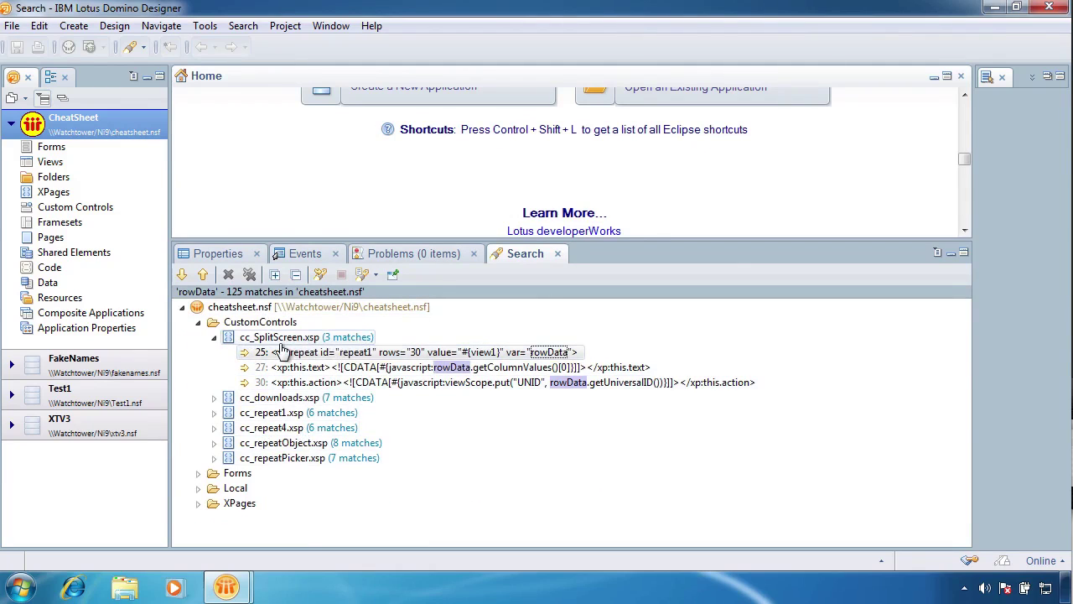
Step: Open the line 25 match in cc_SplitScreen.xsp to view its source, then close the custom control and the search results
{"action": "double_click", "coordinate": [319, 352]}
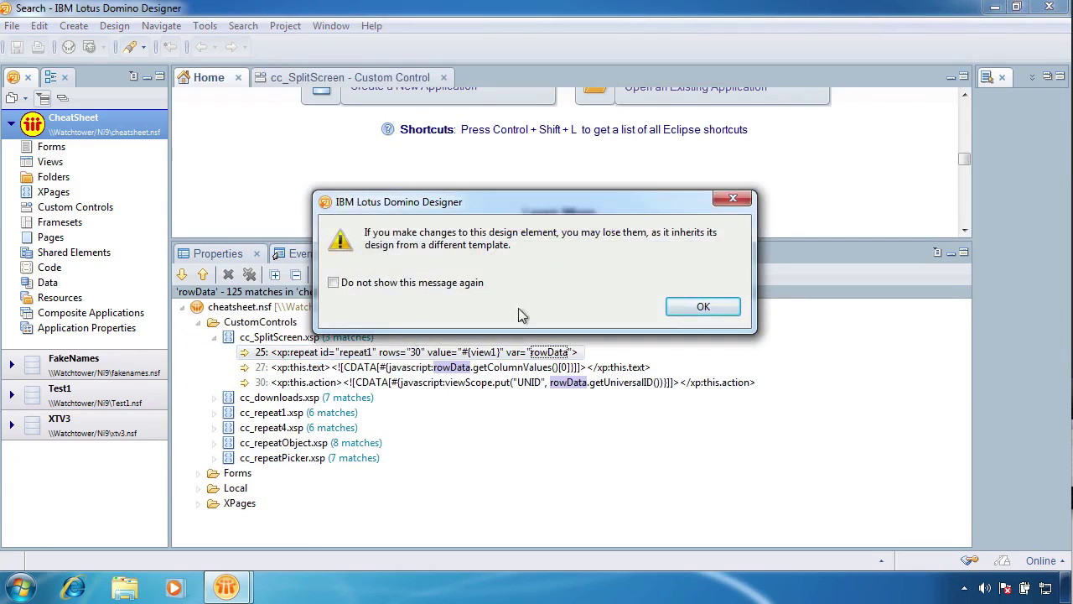
{"action": "left_click", "coordinate": [702, 307]}
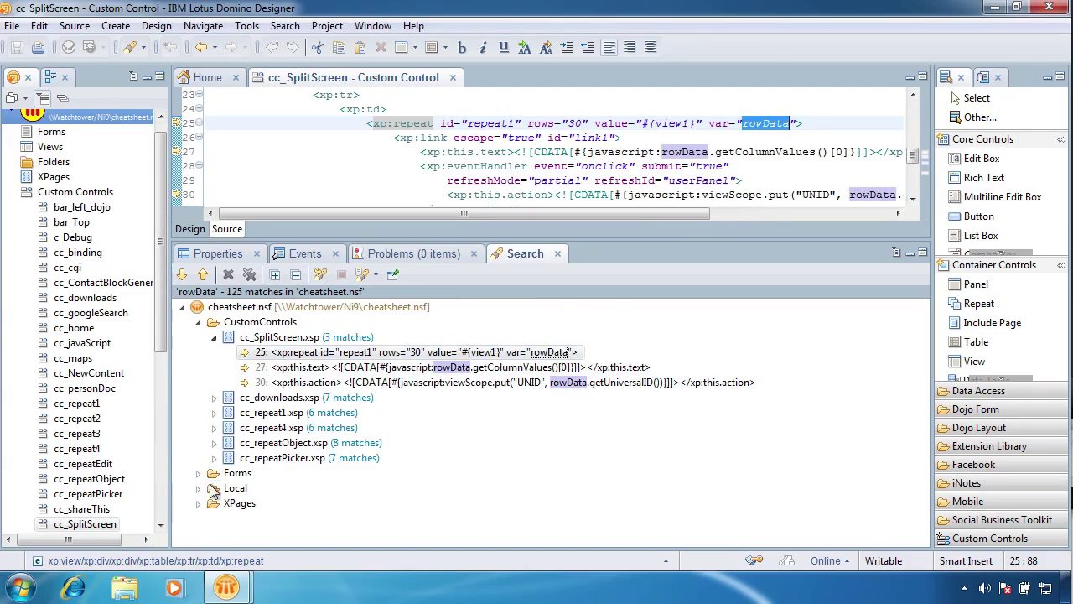
{"action": "left_click", "coordinate": [453, 78]}
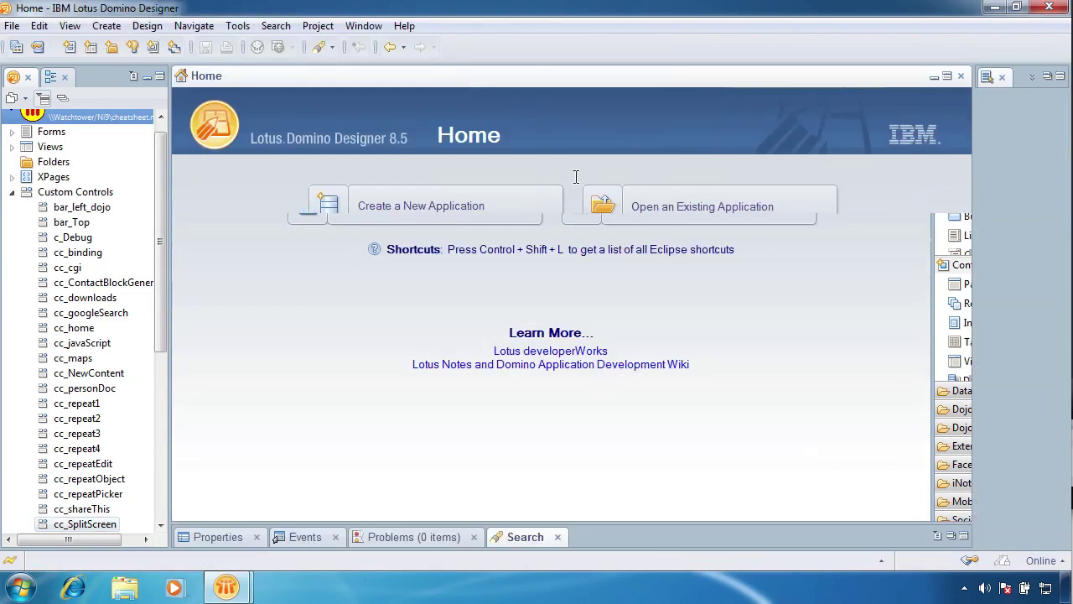
{"action": "left_click", "coordinate": [557, 538]}
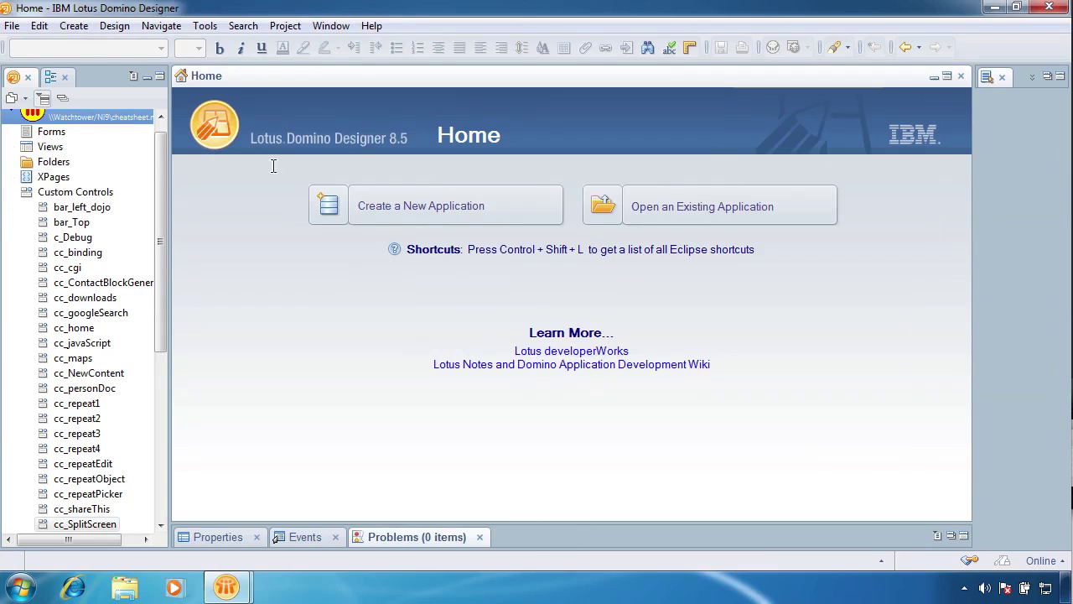
Step: Search only the Forms of the CheatSheet application for rowData
{"action": "left_click", "coordinate": [160, 117]}
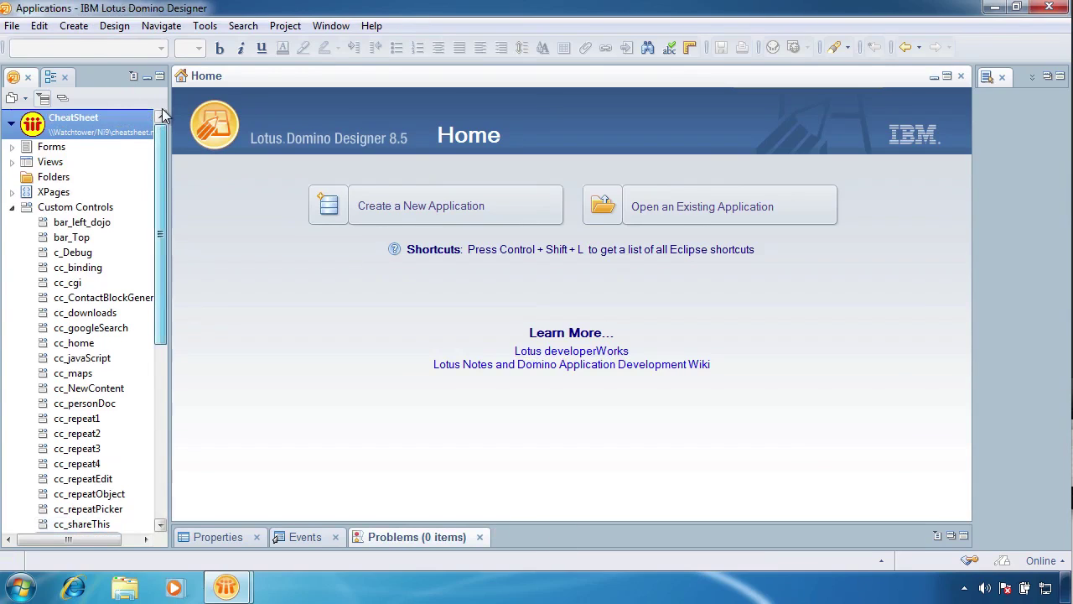
{"action": "left_click", "coordinate": [42, 151]}
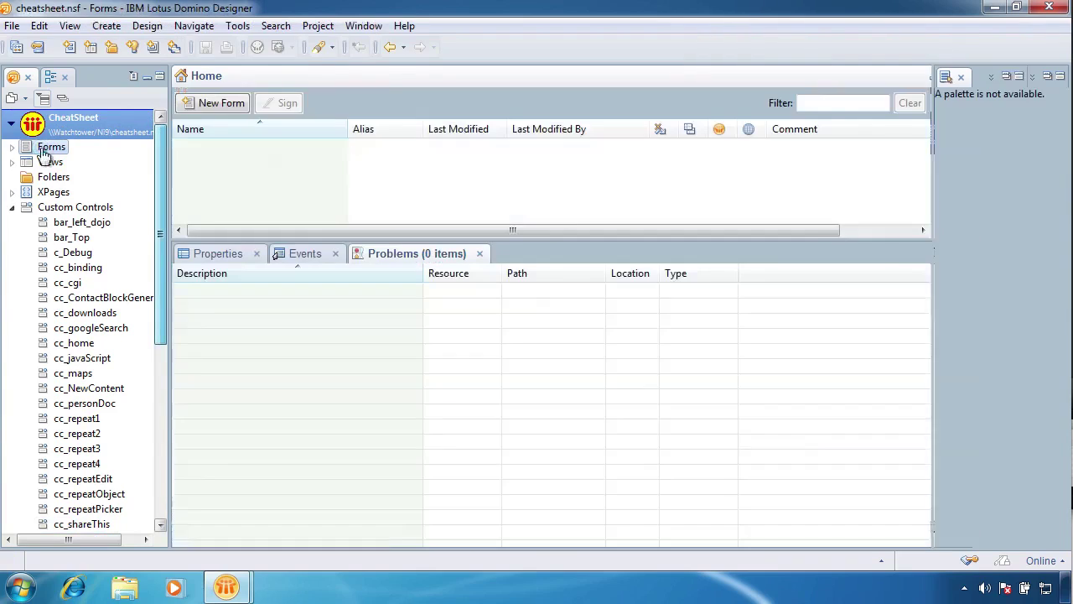
{"action": "left_click", "coordinate": [12, 208]}
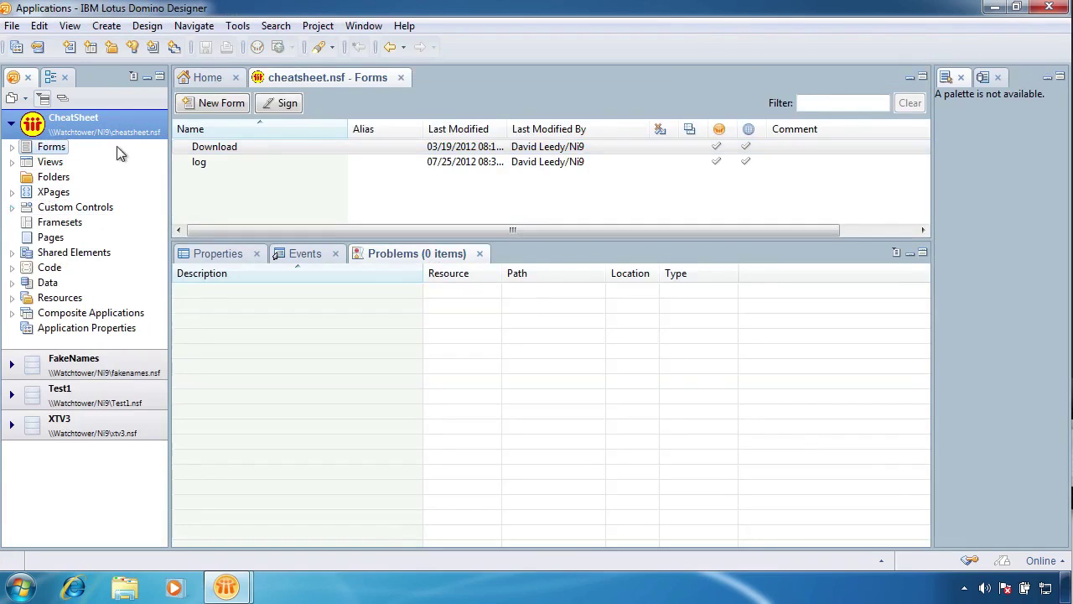
{"action": "left_click", "coordinate": [321, 48]}
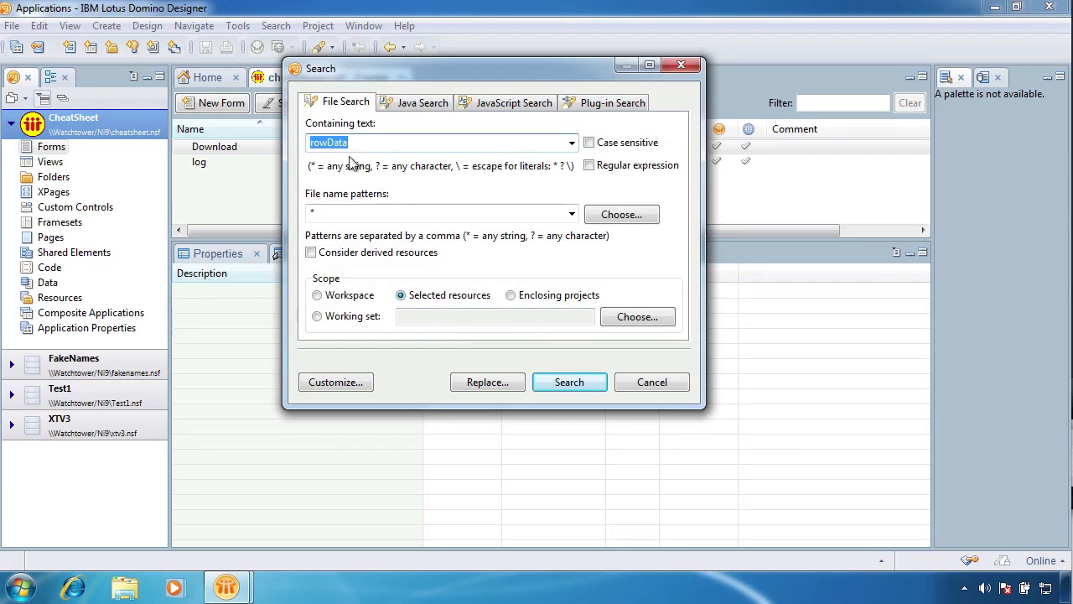
{"action": "left_click", "coordinate": [574, 383]}
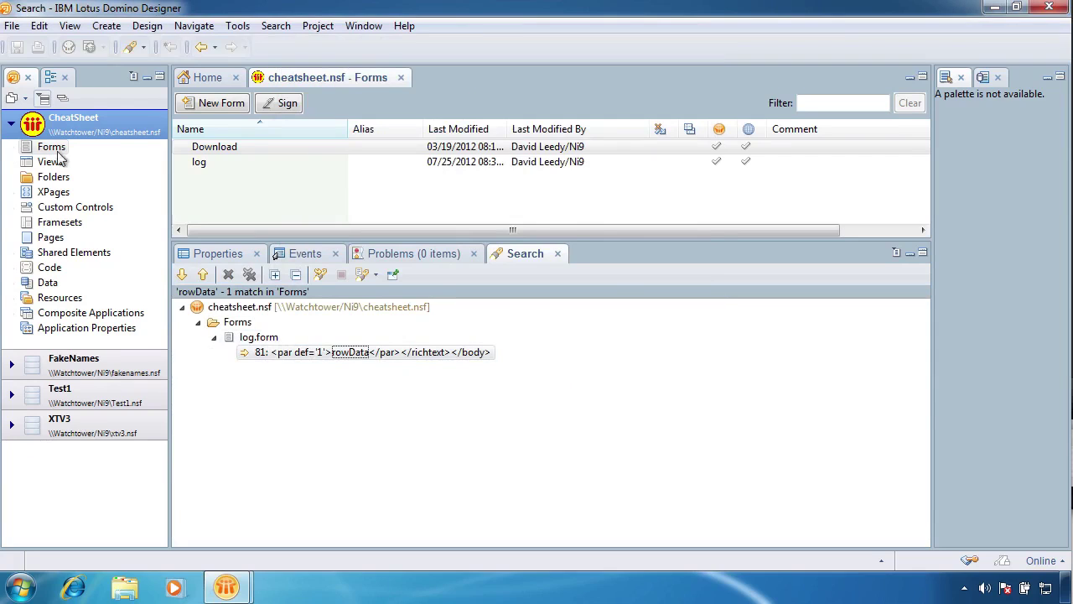
Step: Open the log form to inspect where rowData occurs, then close the form and the search results
{"action": "left_click", "coordinate": [231, 166]}
{"action": "double_click", "coordinate": [229, 163]}
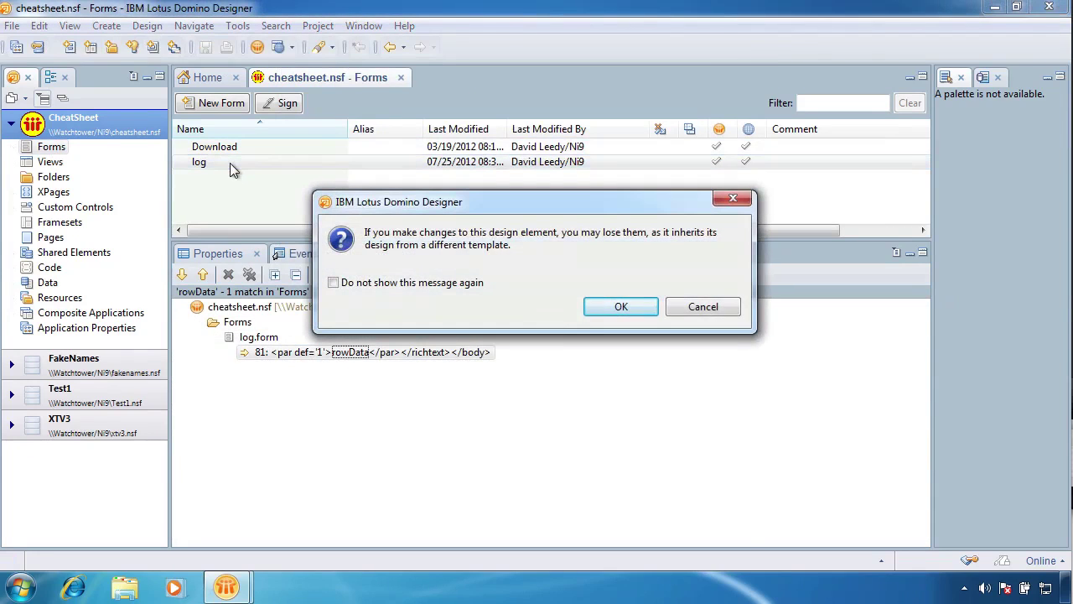
{"action": "left_click", "coordinate": [639, 308]}
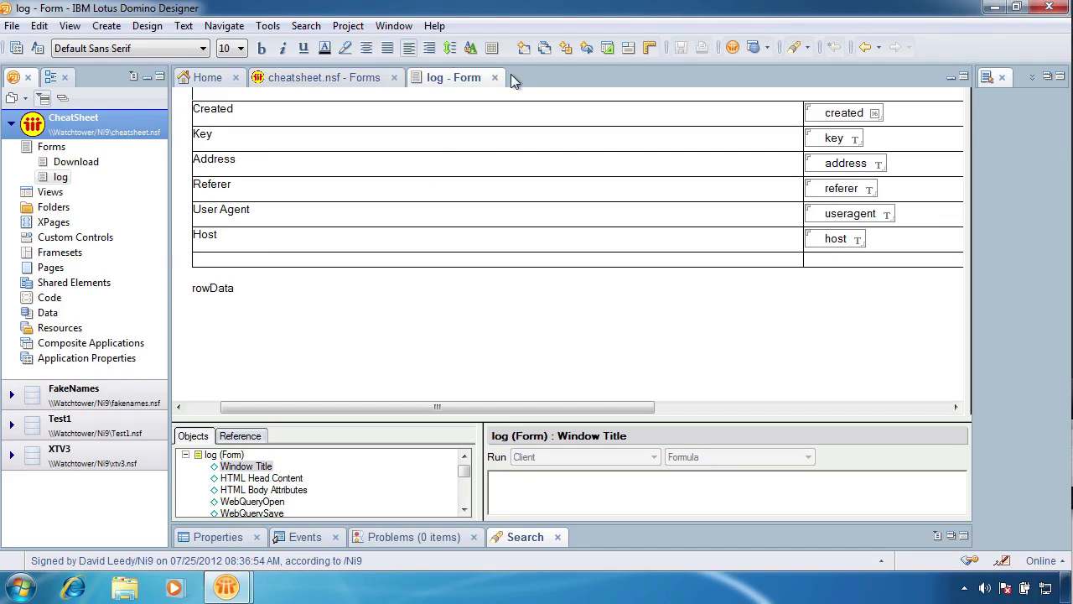
{"action": "left_click", "coordinate": [496, 78]}
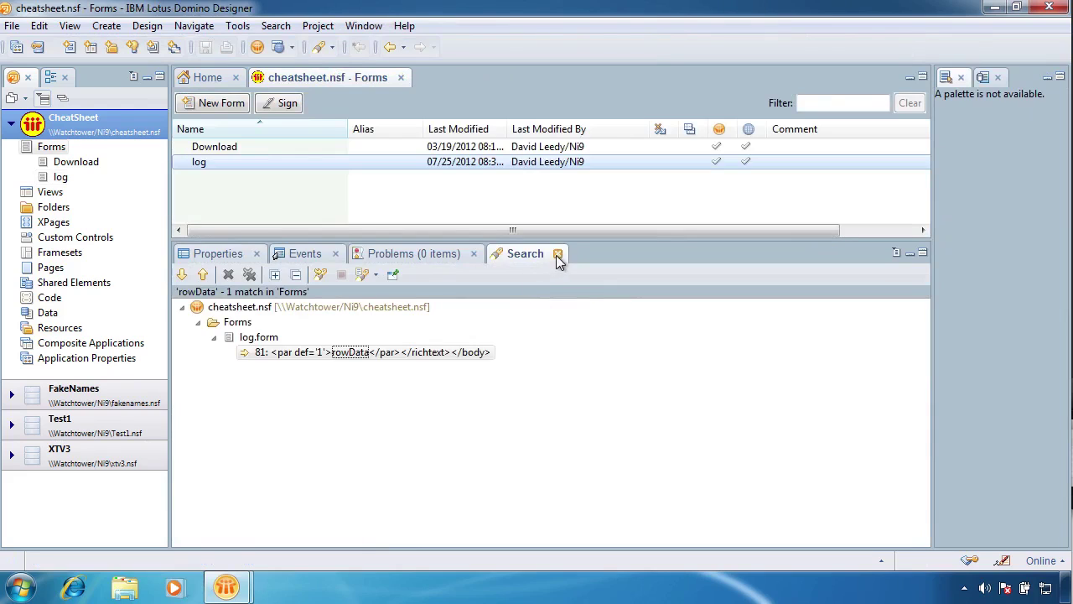
{"action": "left_click", "coordinate": [558, 254]}
Step: Search the selected log form for the text download
{"action": "left_click", "coordinate": [316, 47]}
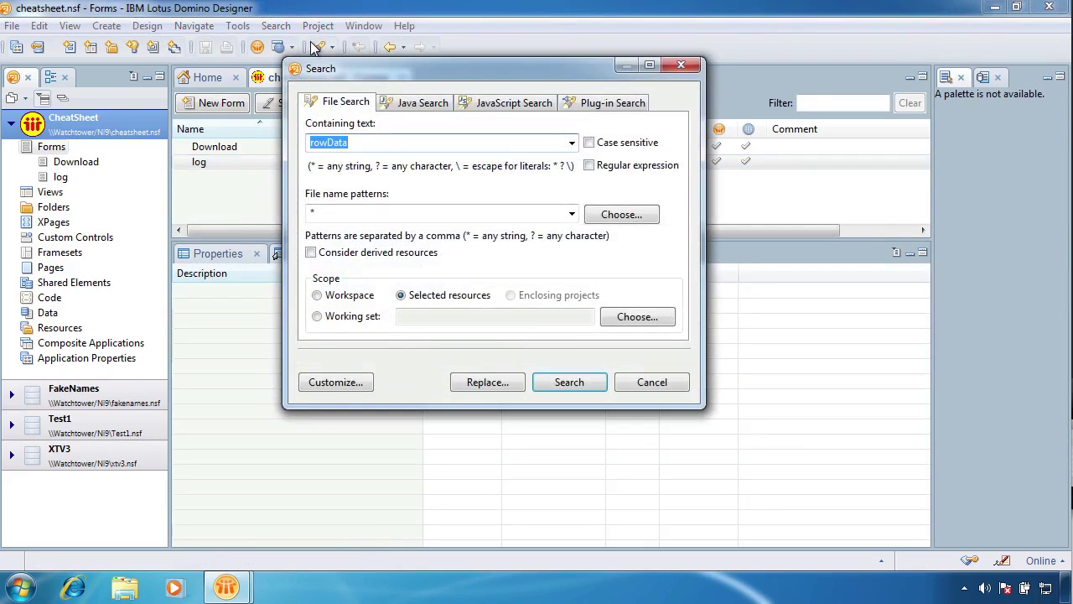
{"action": "left_click", "coordinate": [358, 140]}
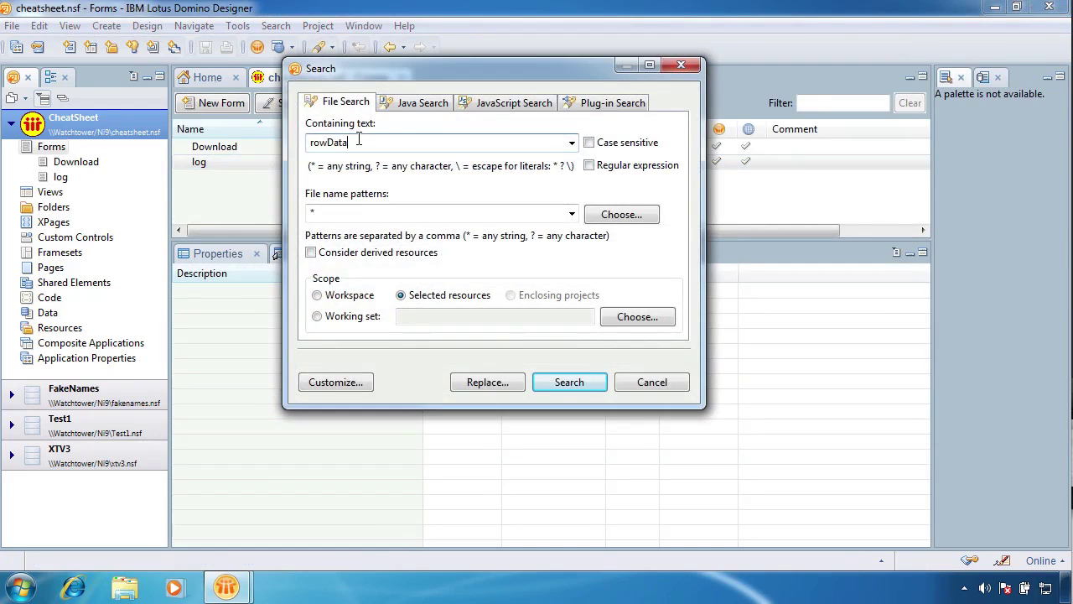
{"action": "double_click", "coordinate": [358, 140]}
{"action": "type", "text": "download"}
{"action": "left_click", "coordinate": [570, 382]}
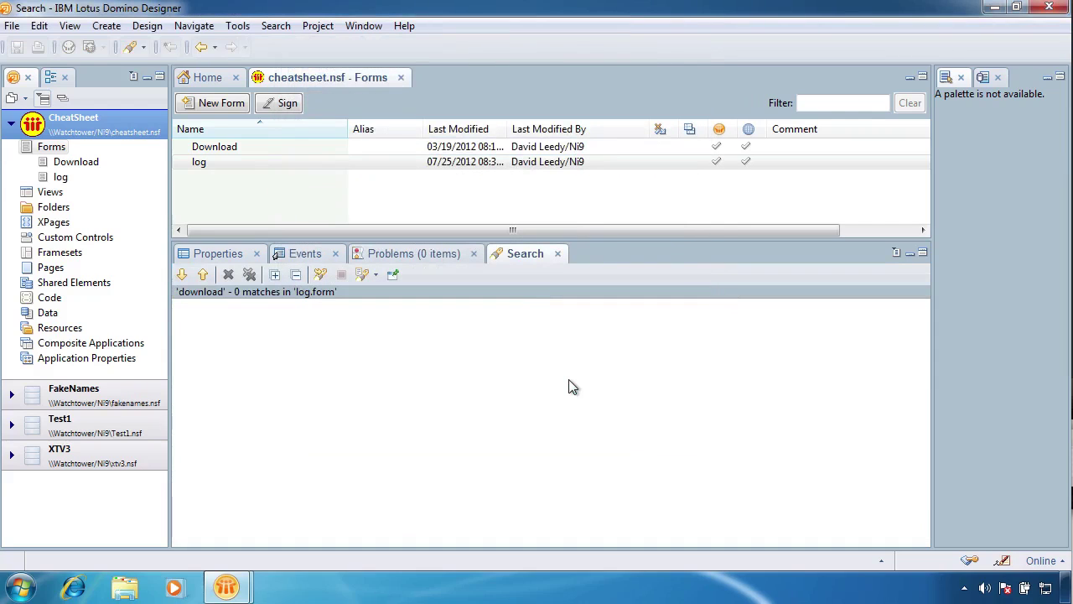
Step: Open the log form to check its field names, then close it
{"action": "double_click", "coordinate": [251, 162]}
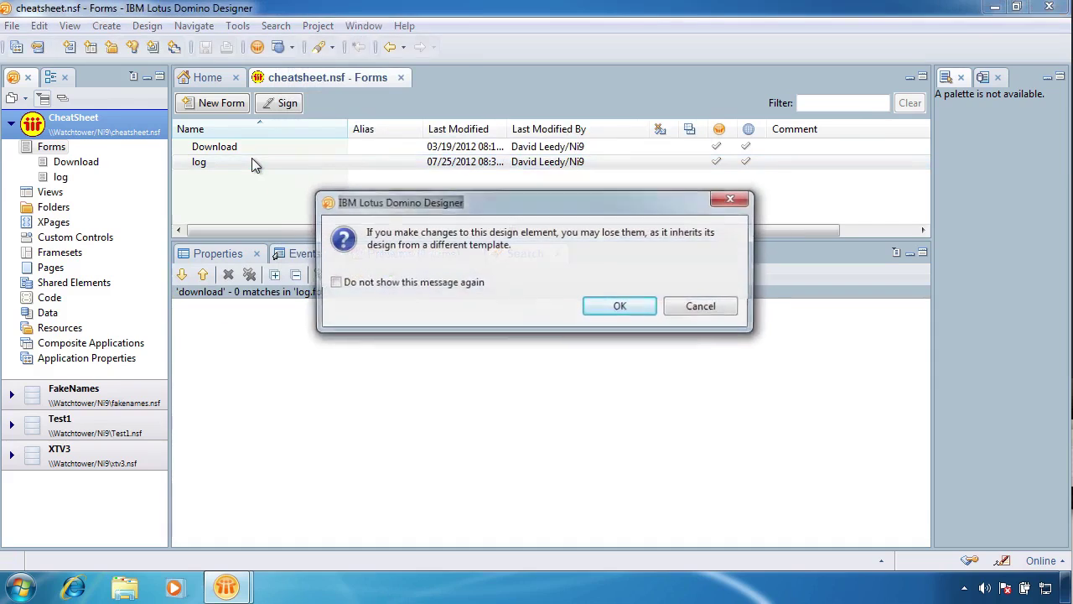
{"action": "left_click", "coordinate": [637, 310]}
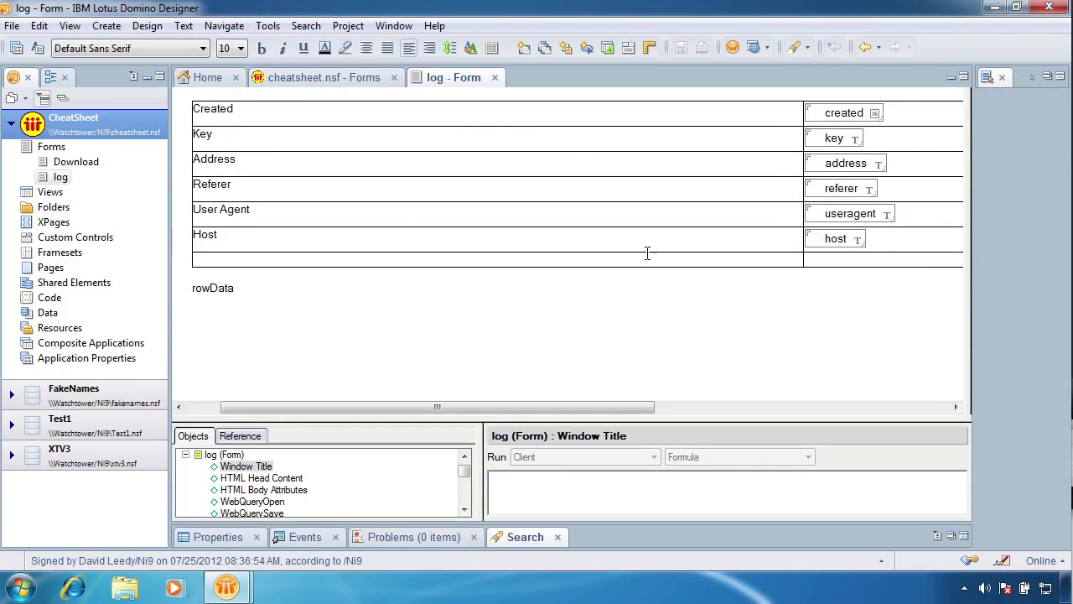
{"action": "left_click", "coordinate": [496, 76]}
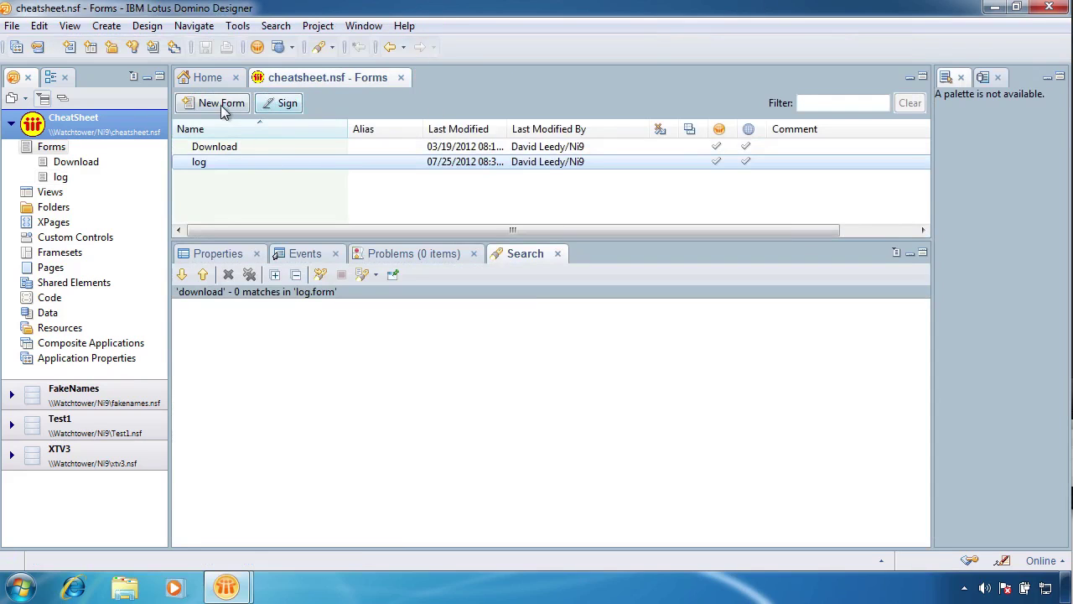
Step: Search the selected log form for the field name useragent
{"action": "left_click", "coordinate": [322, 47]}
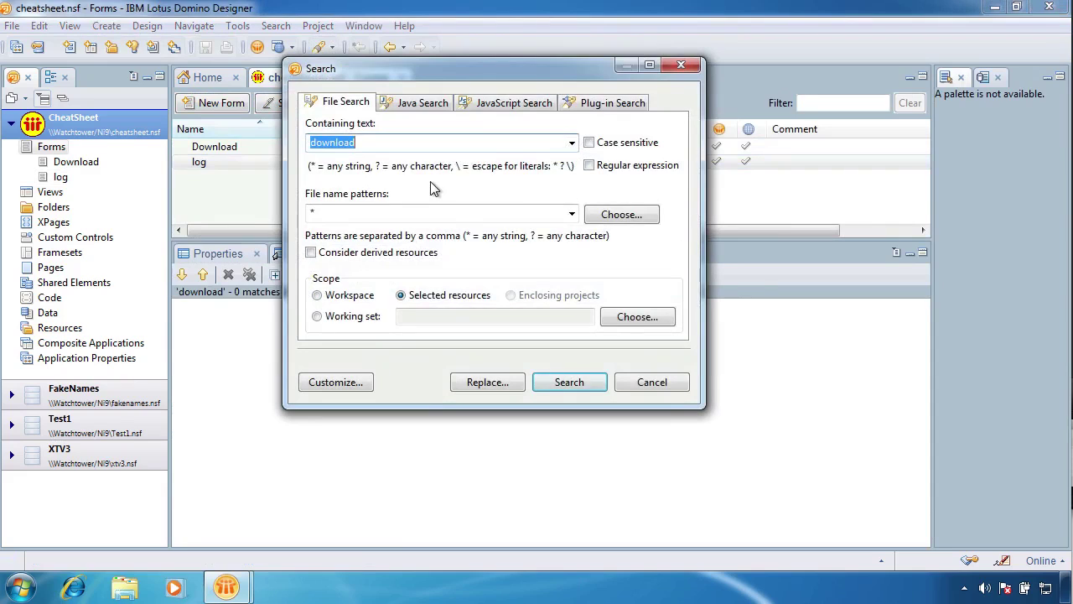
{"action": "type", "text": "userage"}
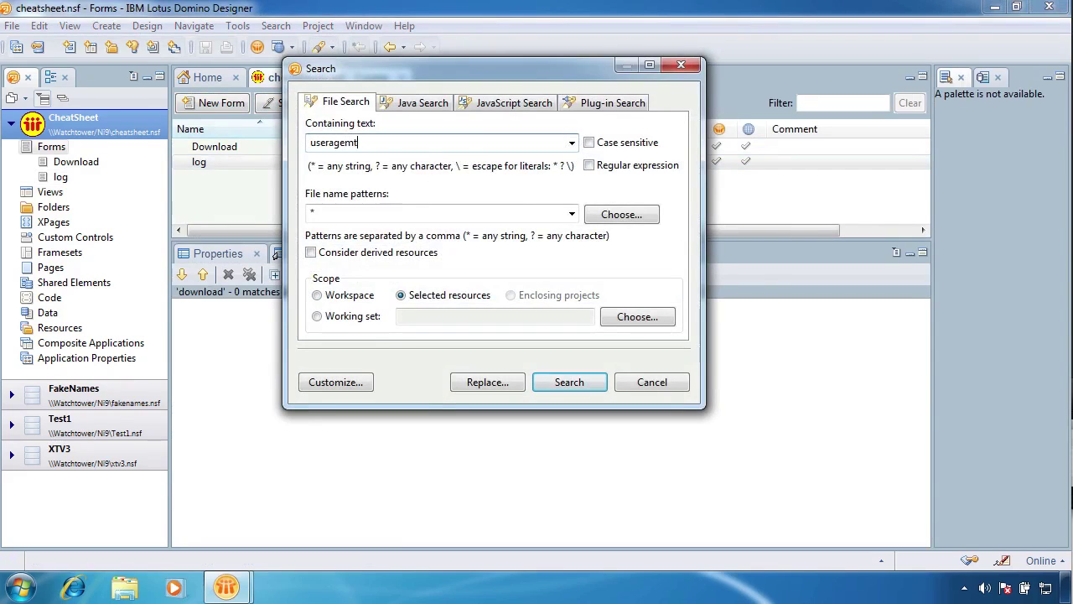
{"action": "type", "text": "nt"}
{"action": "key", "text": "Return"}
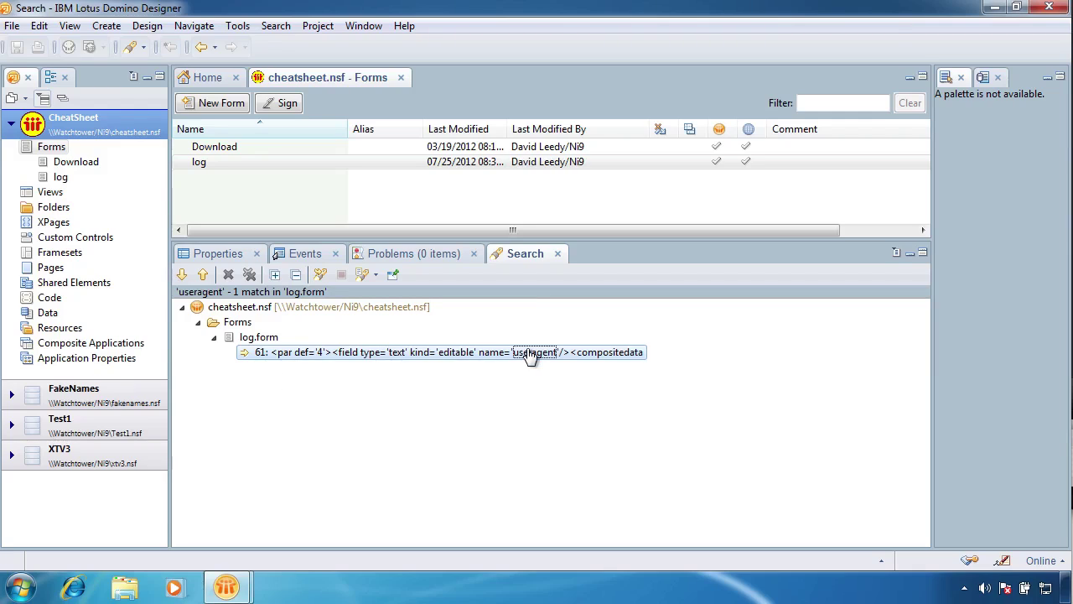
{"action": "left_click", "coordinate": [869, 1]}
{"action": "left_click", "coordinate": [398, 206]}
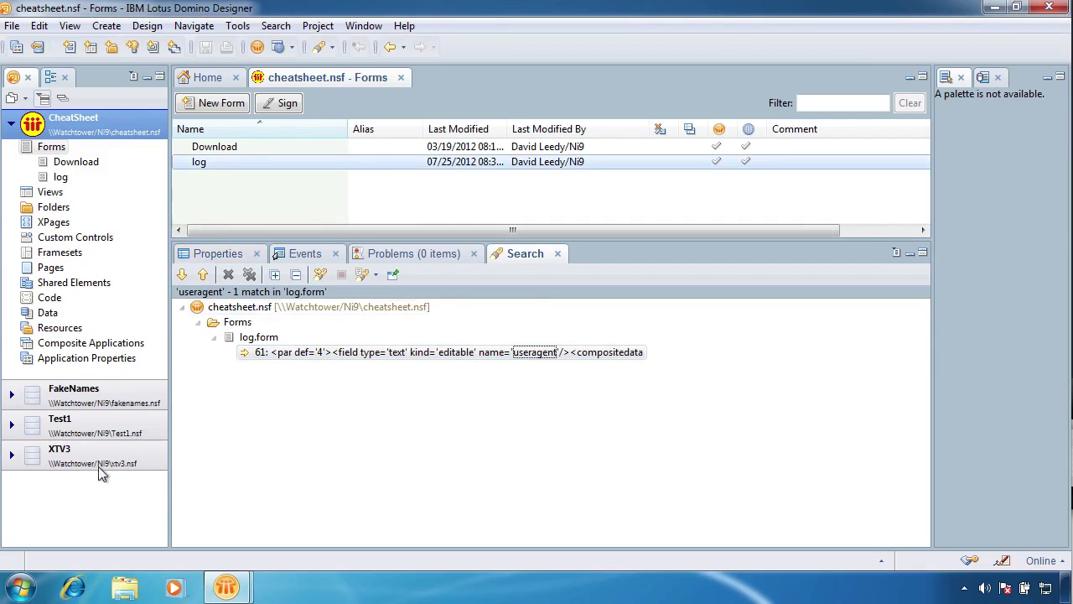
Step: Open the XTV3 application, clear away the old search results and search the entire workspace for rowData
{"action": "left_click", "coordinate": [35, 457]}
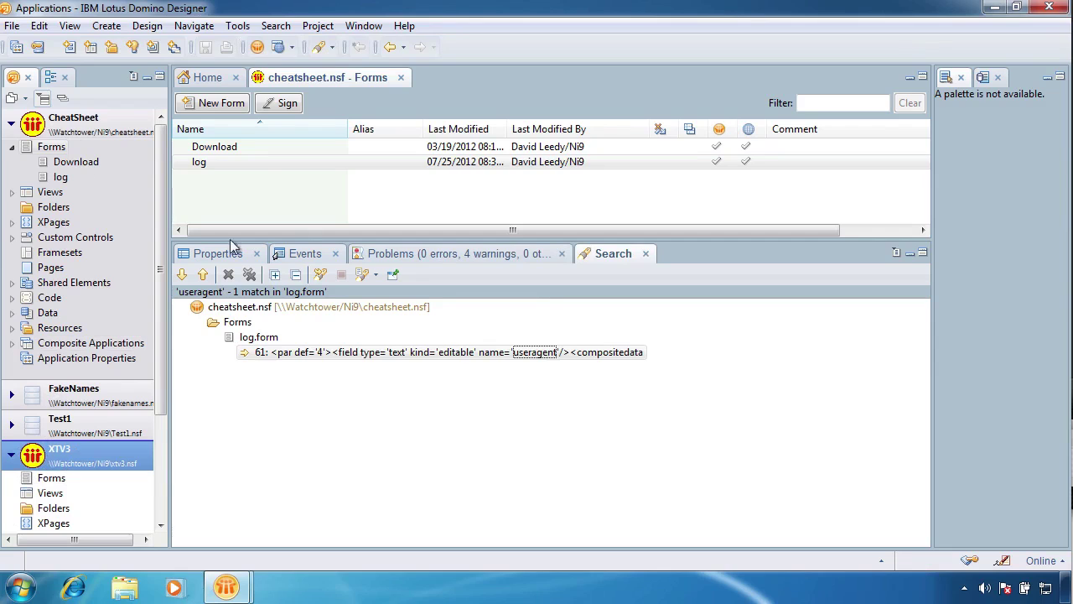
{"action": "left_click", "coordinate": [646, 254]}
{"action": "left_click", "coordinate": [321, 48]}
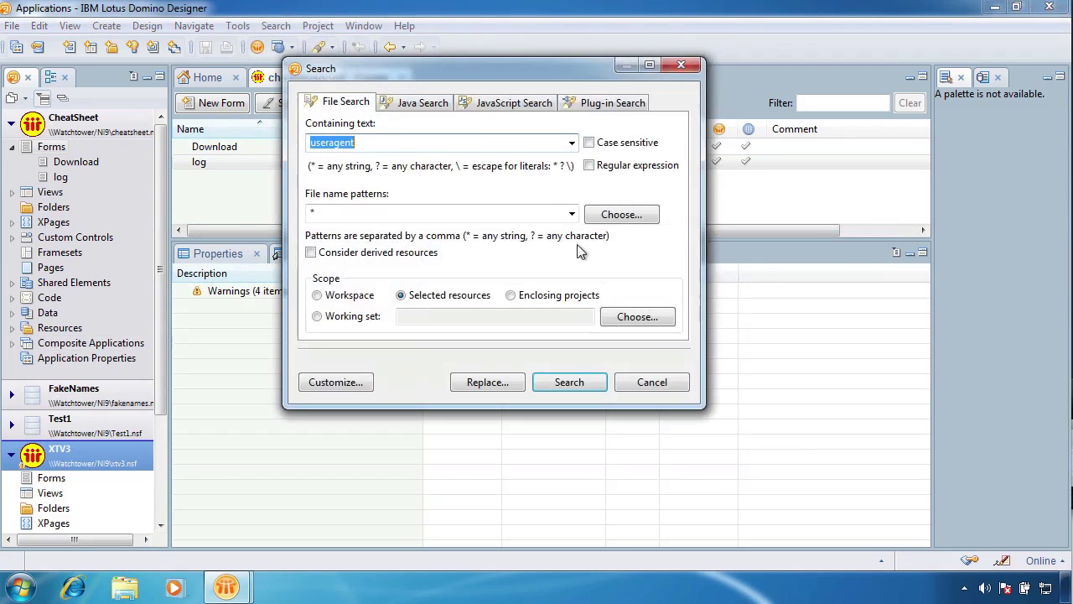
{"action": "left_click", "coordinate": [327, 297]}
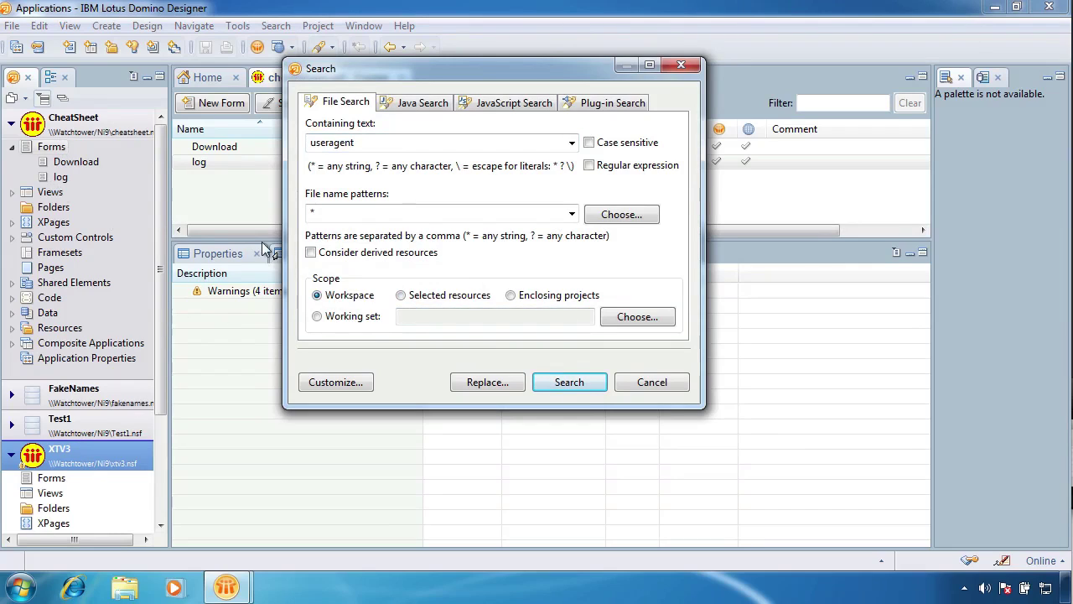
{"action": "double_click", "coordinate": [339, 142]}
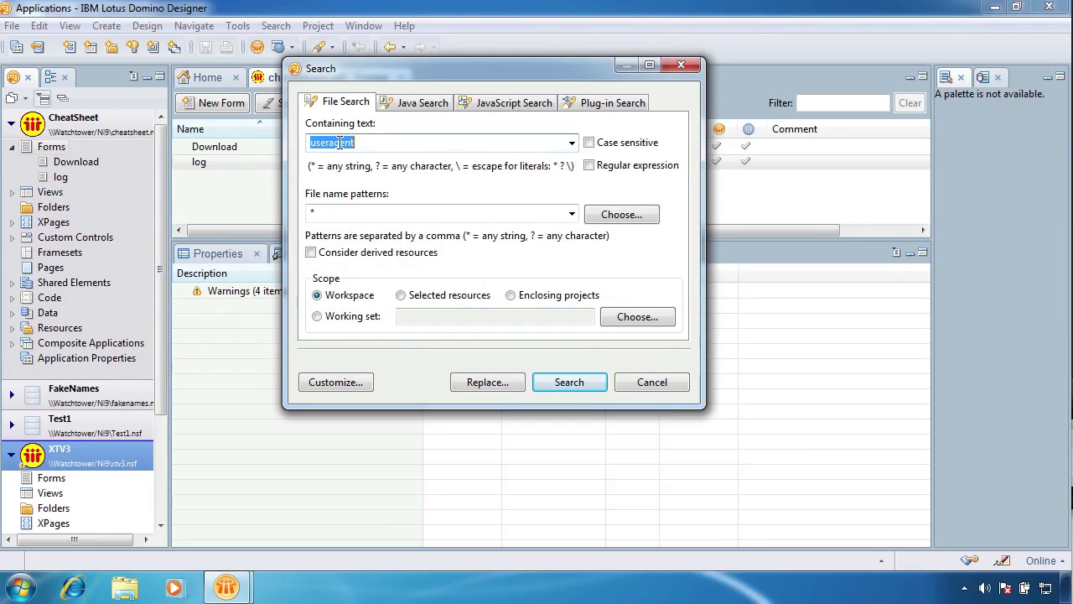
{"action": "type", "text": "rowData"}
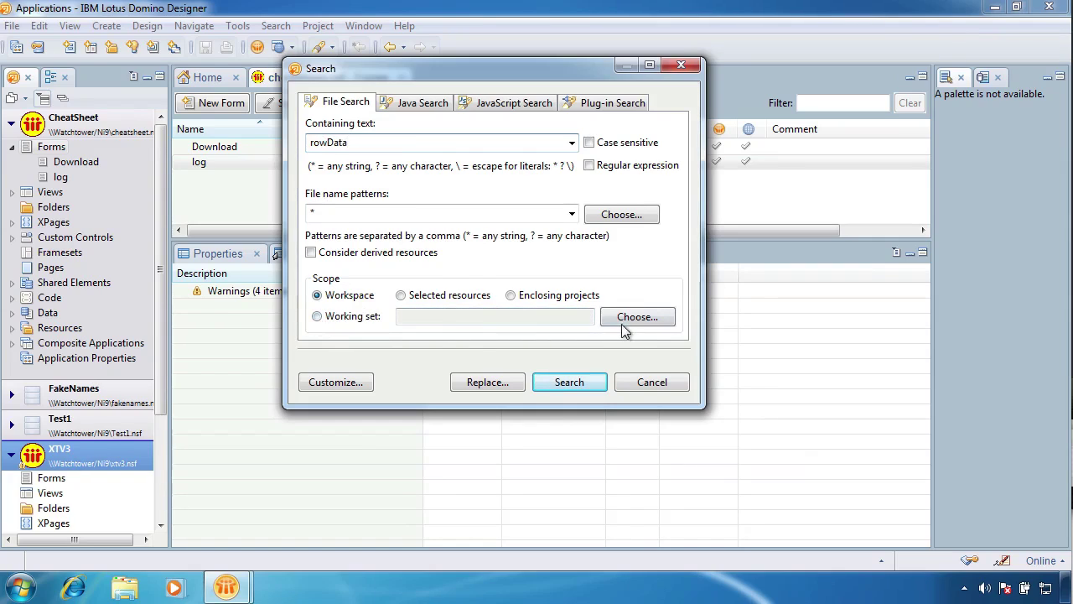
{"action": "left_click", "coordinate": [570, 384]}
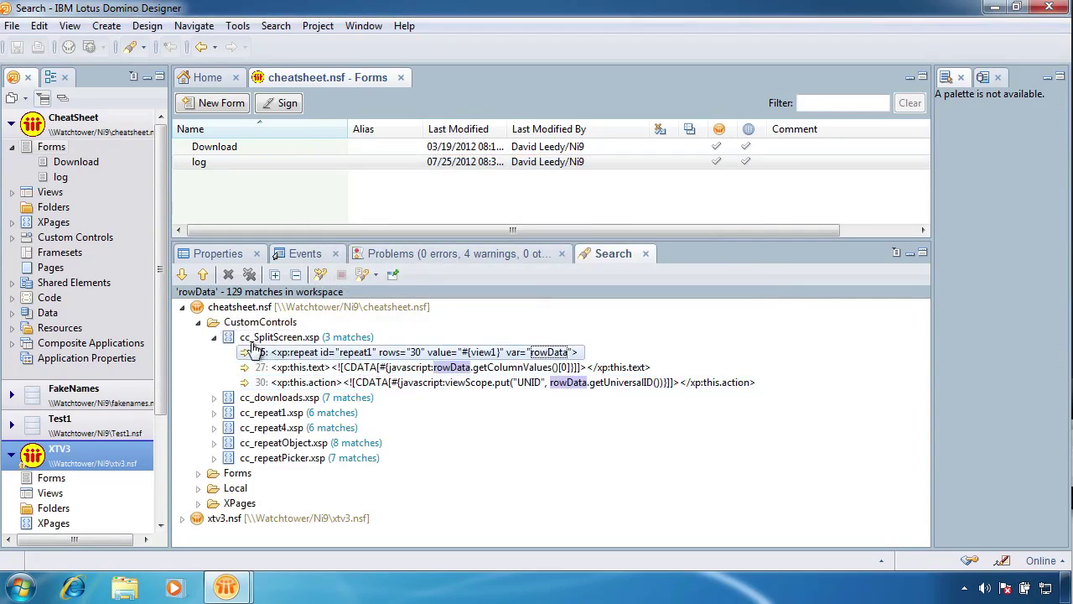
Step: Expand the XPages matches under xtv3.nsf to examine them, then close the search results
{"action": "left_click", "coordinate": [182, 518]}
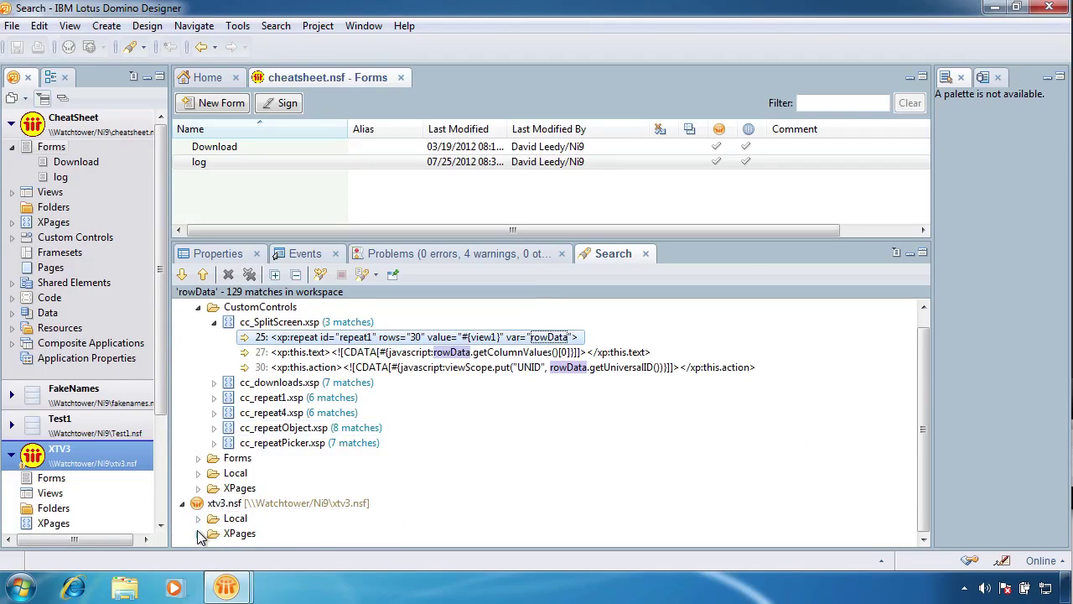
{"action": "left_click", "coordinate": [198, 534]}
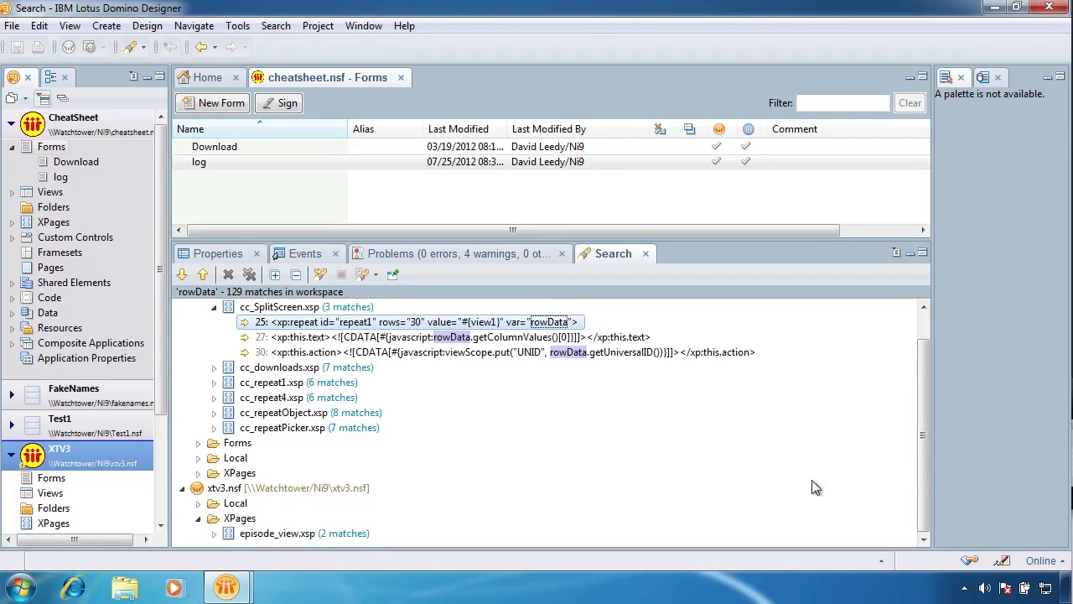
{"action": "left_click", "coordinate": [646, 253]}
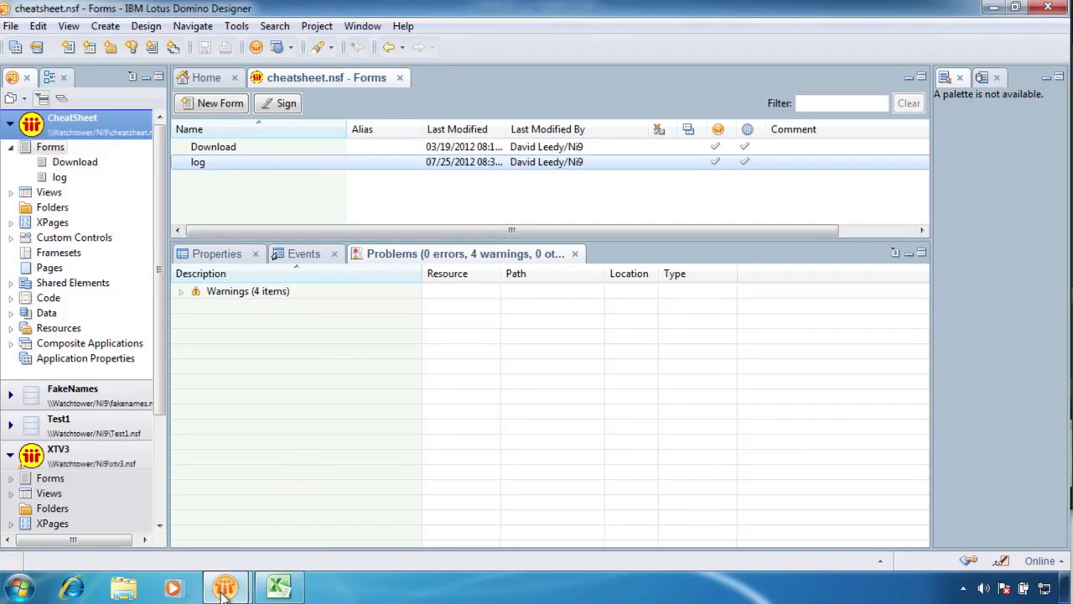
Step: Switch to Lotus Notes, open the FakeNames application and go to the last records of its ByNumber view
{"action": "mouse_move", "coordinate": [223, 591]}
{"action": "left_click", "coordinate": [162, 529]}
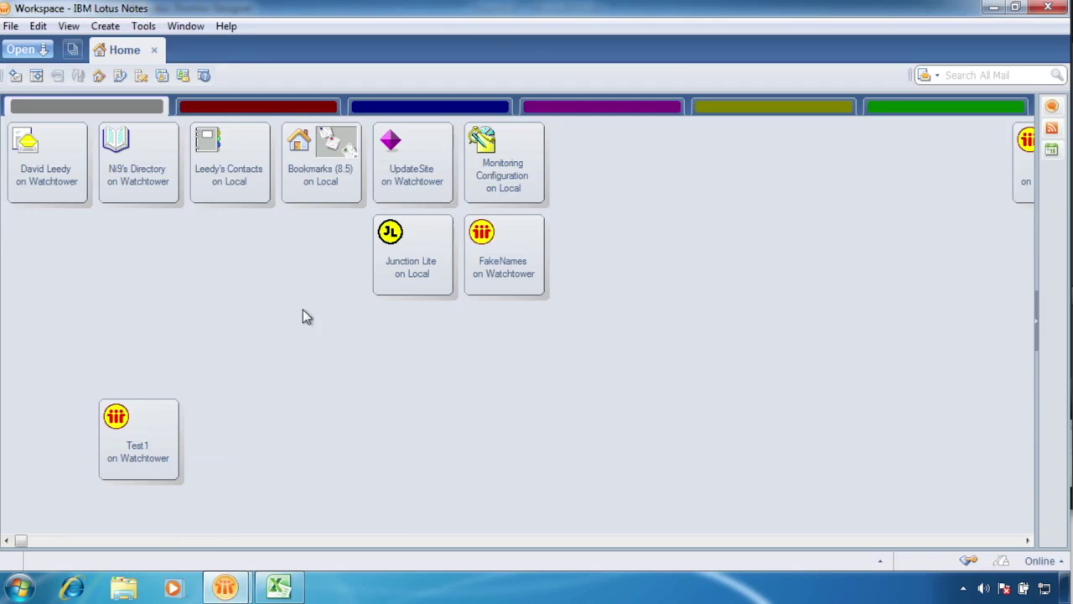
{"action": "left_click", "coordinate": [508, 269]}
{"action": "double_click", "coordinate": [510, 264]}
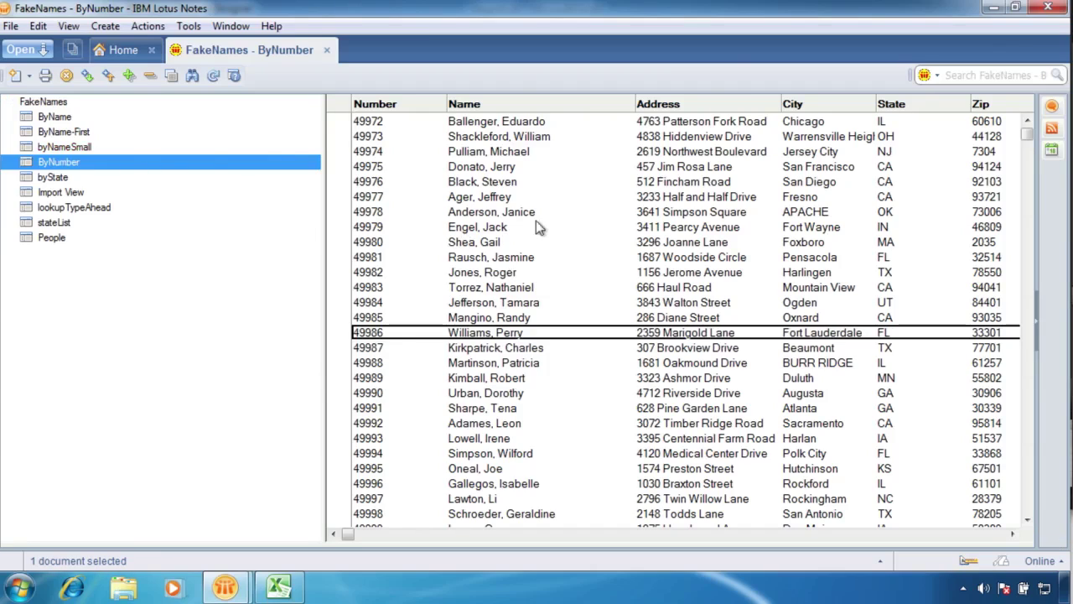
{"action": "scroll", "coordinate": [520, 231], "scroll_direction": "down", "scroll_amount": 1}
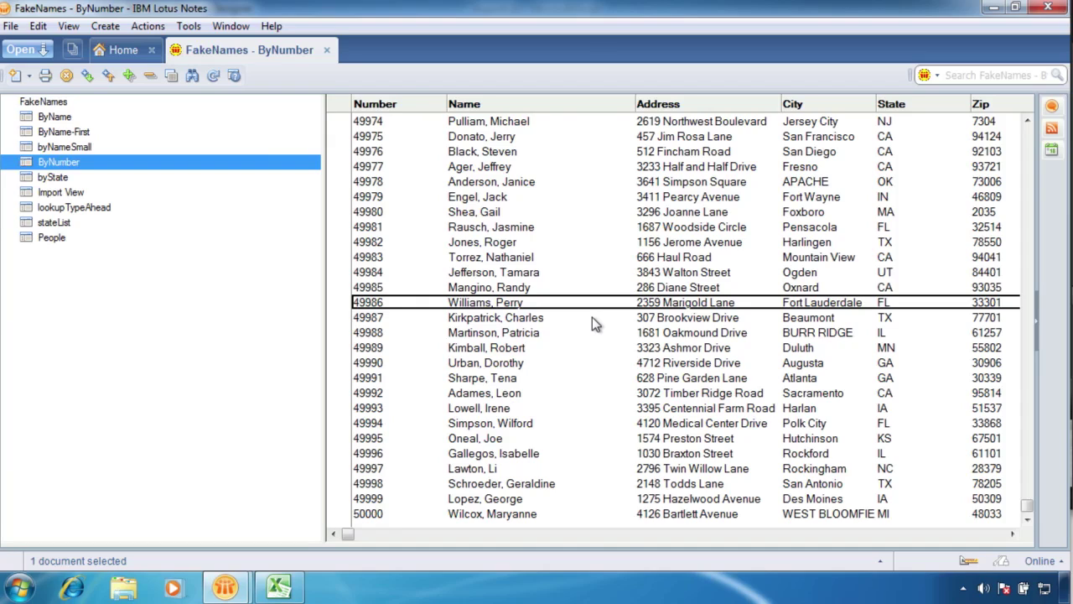
Step: Switch to the ImportList workbook in Excel, examine the form, number, firstname and lastname column headers, then minimize it
{"action": "left_click", "coordinate": [279, 590]}
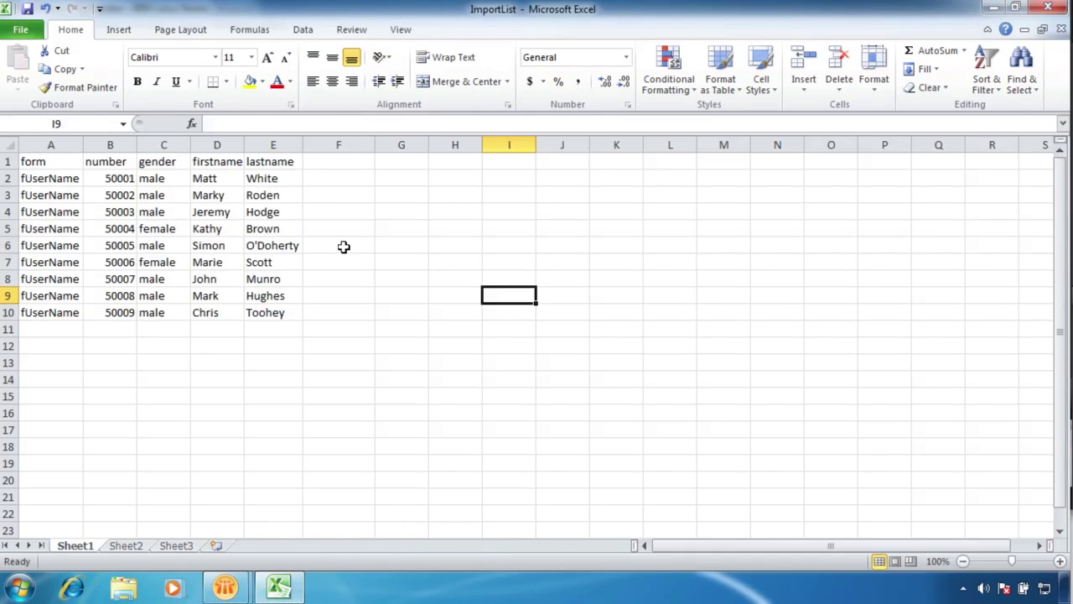
{"action": "left_click", "coordinate": [50, 165]}
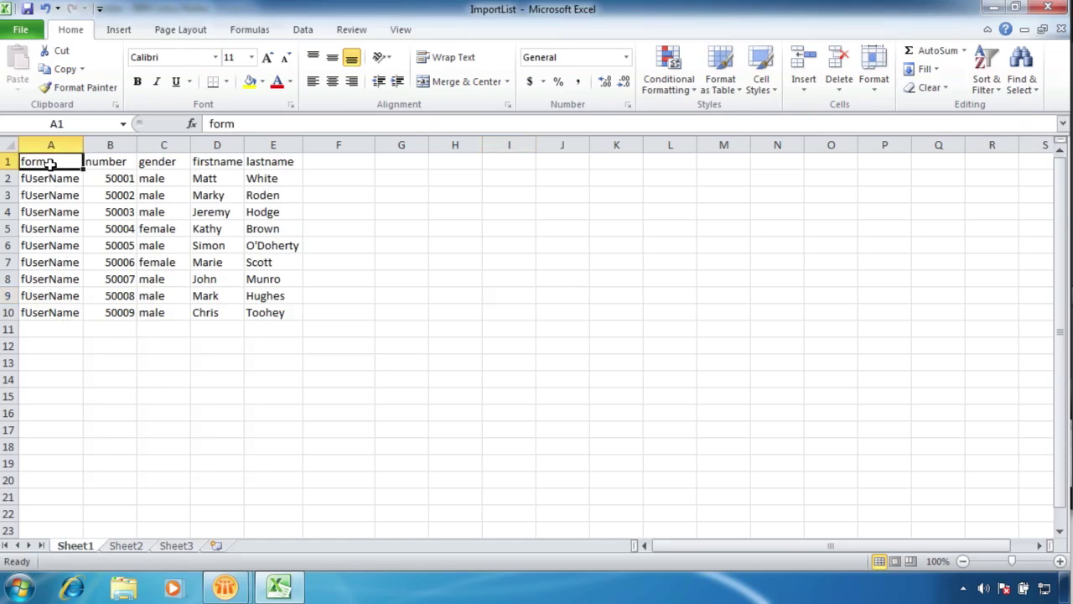
{"action": "left_click", "coordinate": [109, 159]}
{"action": "left_click", "coordinate": [198, 163]}
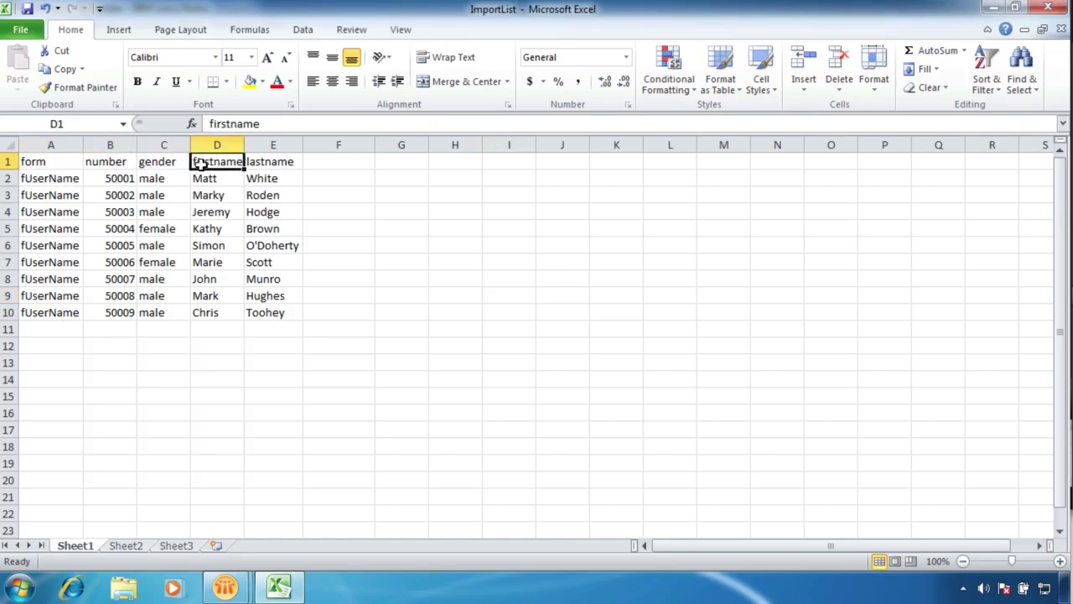
{"action": "left_click", "coordinate": [259, 164]}
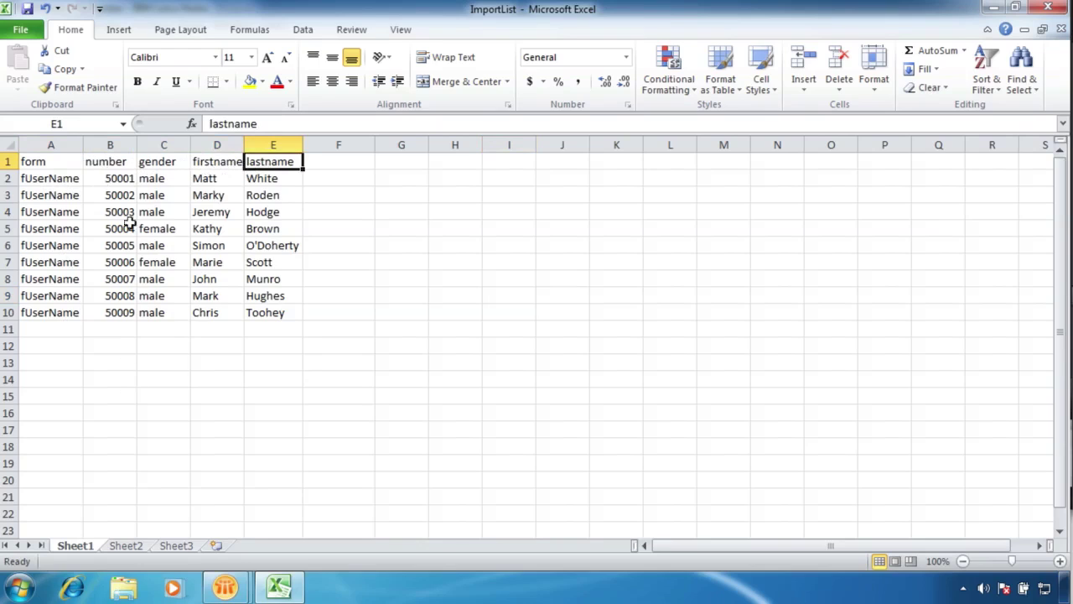
{"action": "left_click", "coordinate": [322, 247]}
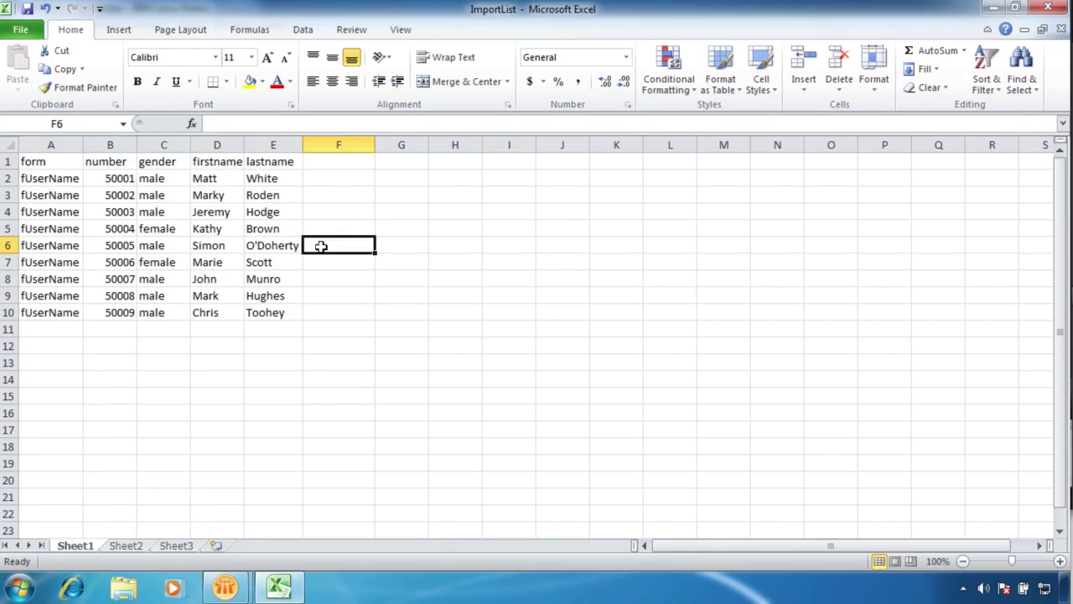
{"action": "left_click", "coordinate": [994, 11]}
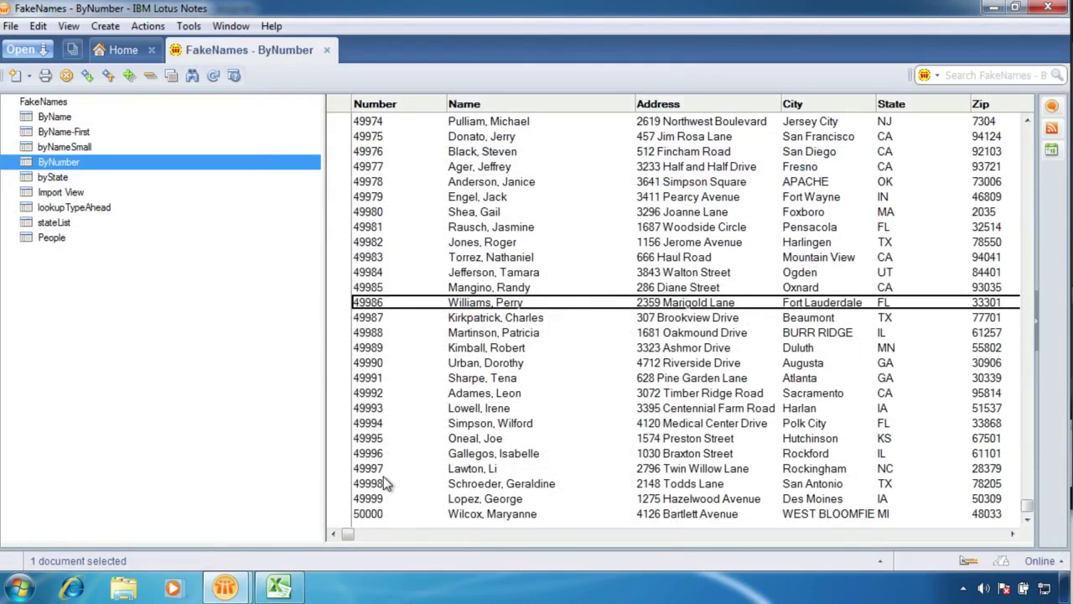
Step: Return to the Notes workspace and open the Junction Lite application
{"action": "left_click", "coordinate": [546, 423]}
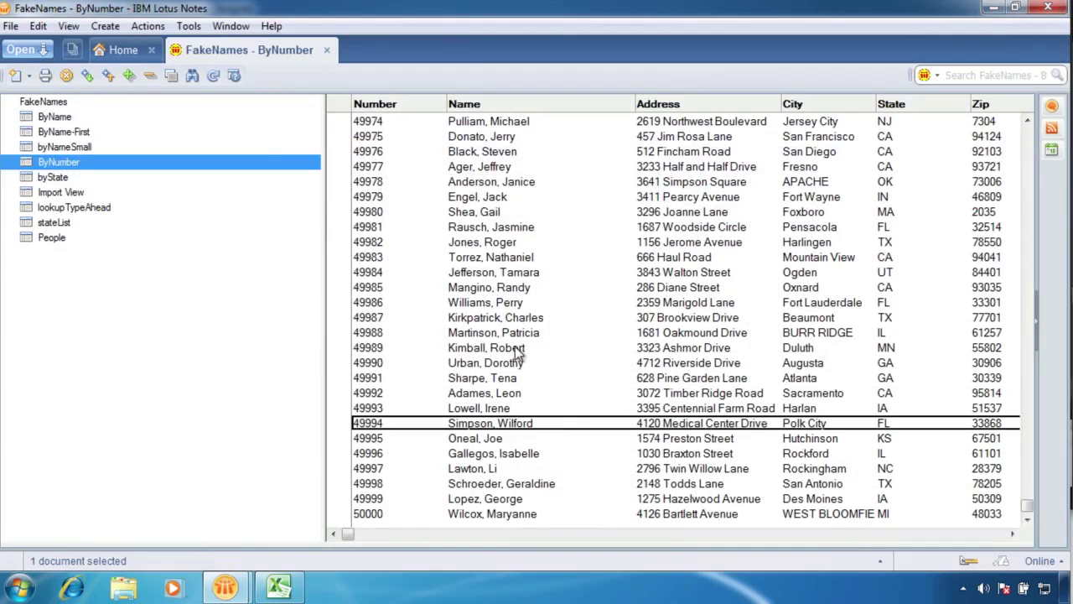
{"action": "mouse_move", "coordinate": [224, 591]}
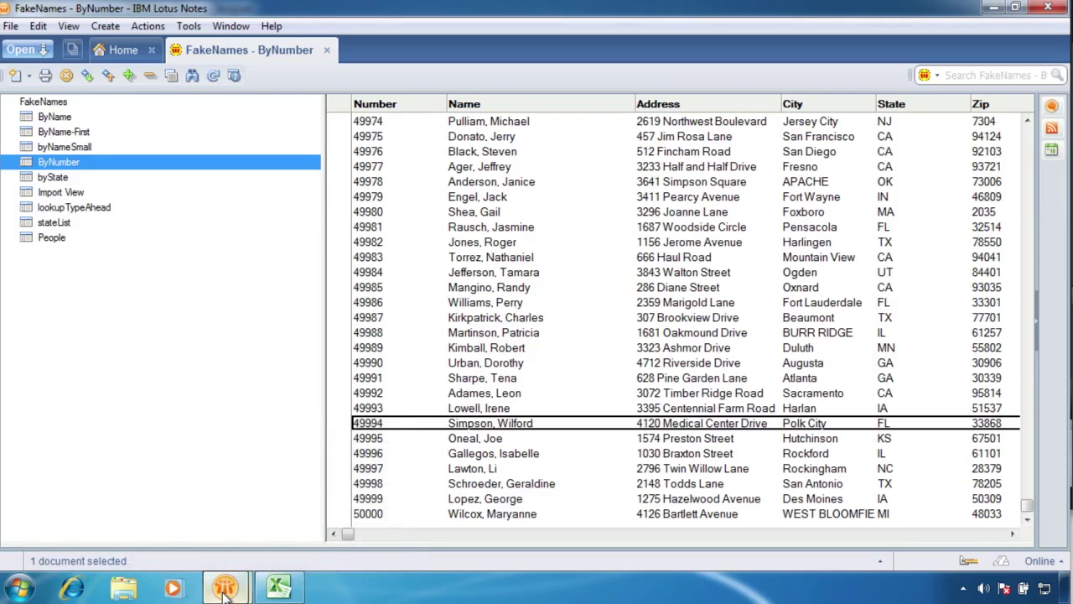
{"action": "left_click", "coordinate": [164, 494]}
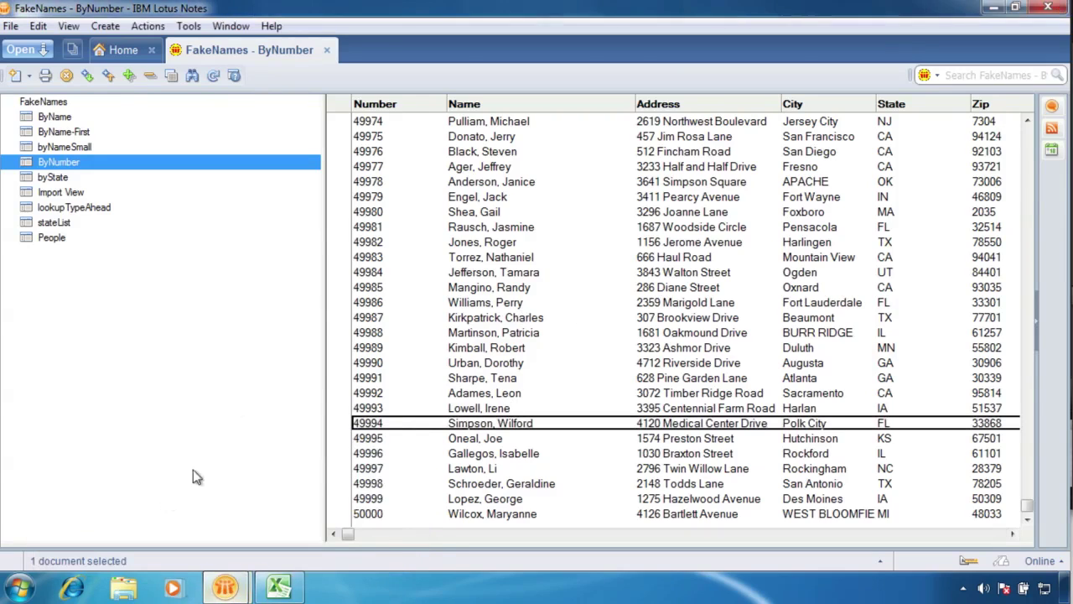
{"action": "left_click", "coordinate": [126, 50]}
{"action": "left_click", "coordinate": [411, 275]}
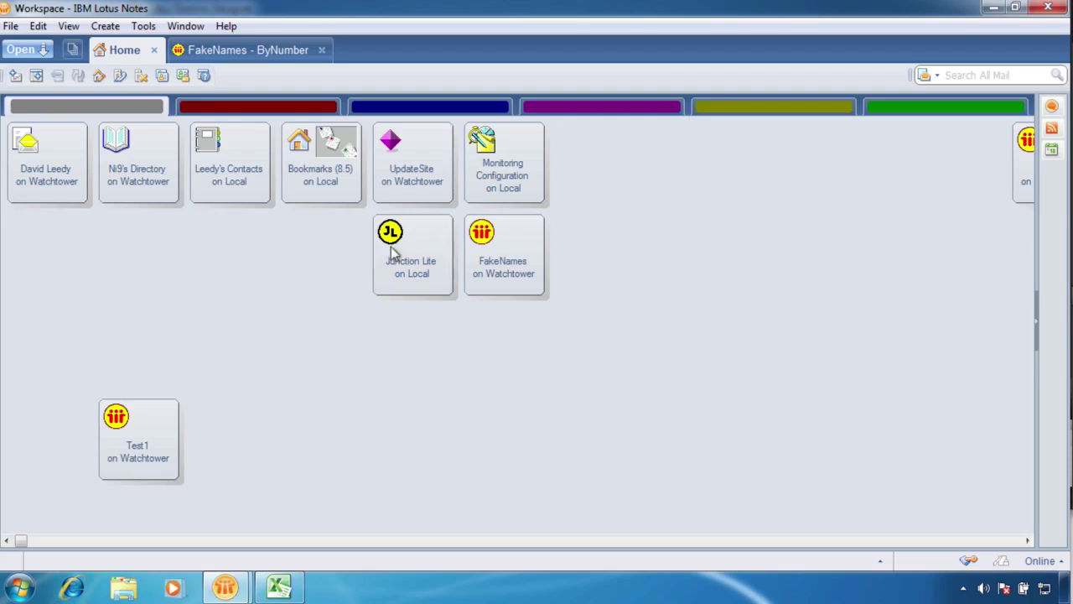
{"action": "left_click", "coordinate": [420, 246]}
{"action": "double_click", "coordinate": [420, 246]}
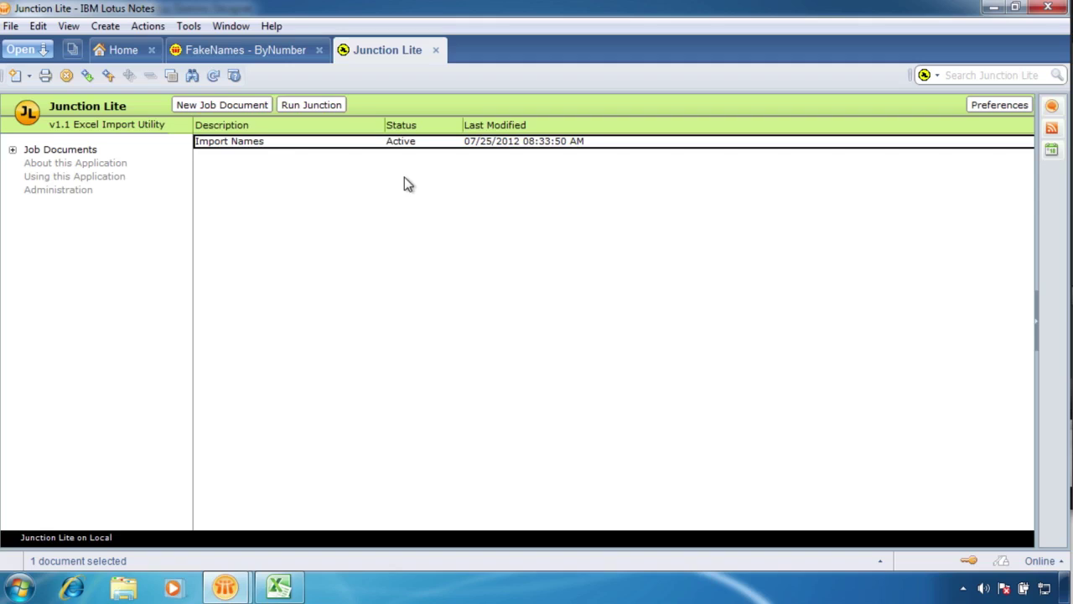
Step: Open the Import Names job for editing and view its source file picker, then cancel the file selection
{"action": "double_click", "coordinate": [253, 145]}
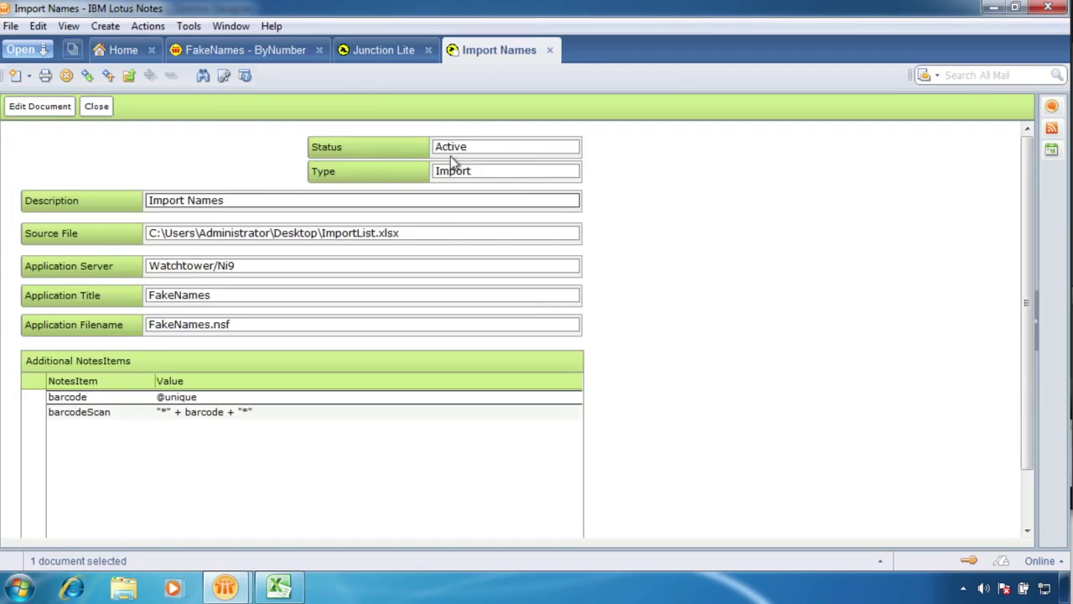
{"action": "left_click", "coordinate": [34, 106]}
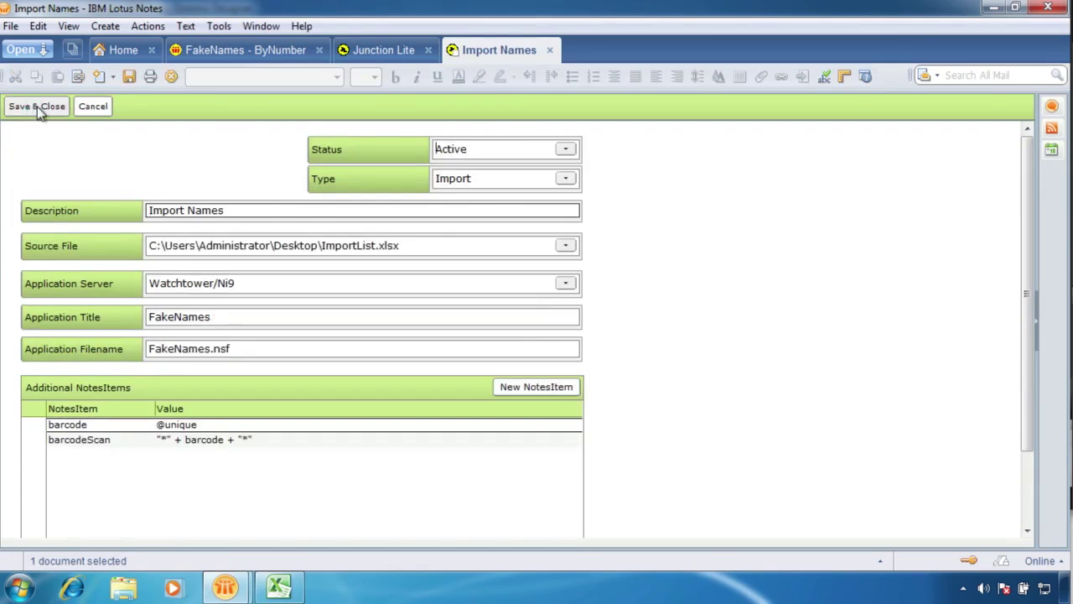
{"action": "left_click", "coordinate": [567, 249]}
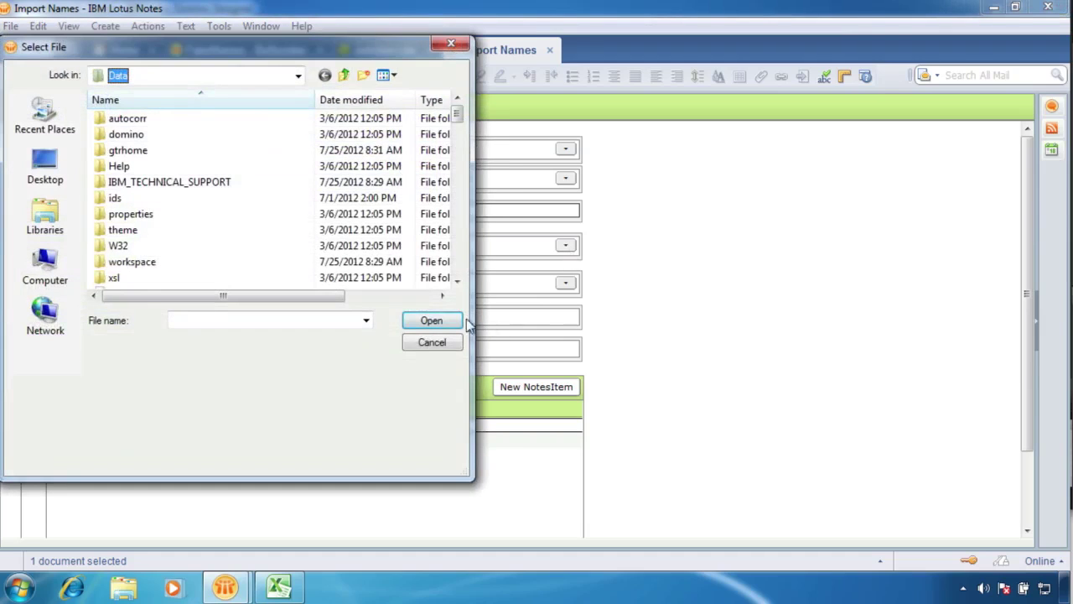
{"action": "left_click", "coordinate": [428, 339]}
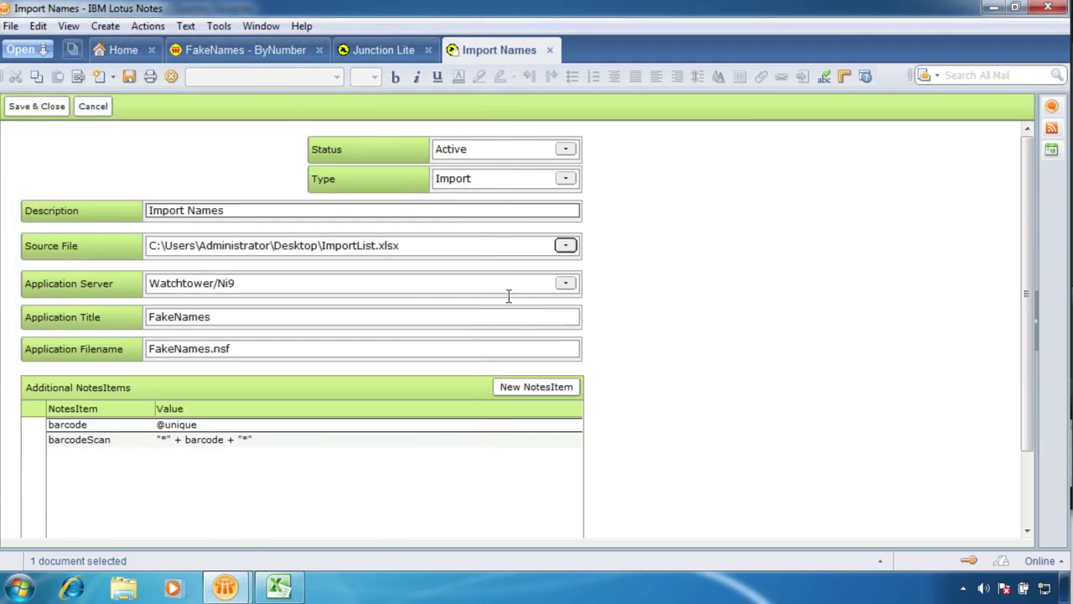
Step: Choose FakeNames on the Watchtower/Ni9 server as the target application of the import job
{"action": "left_click", "coordinate": [568, 283]}
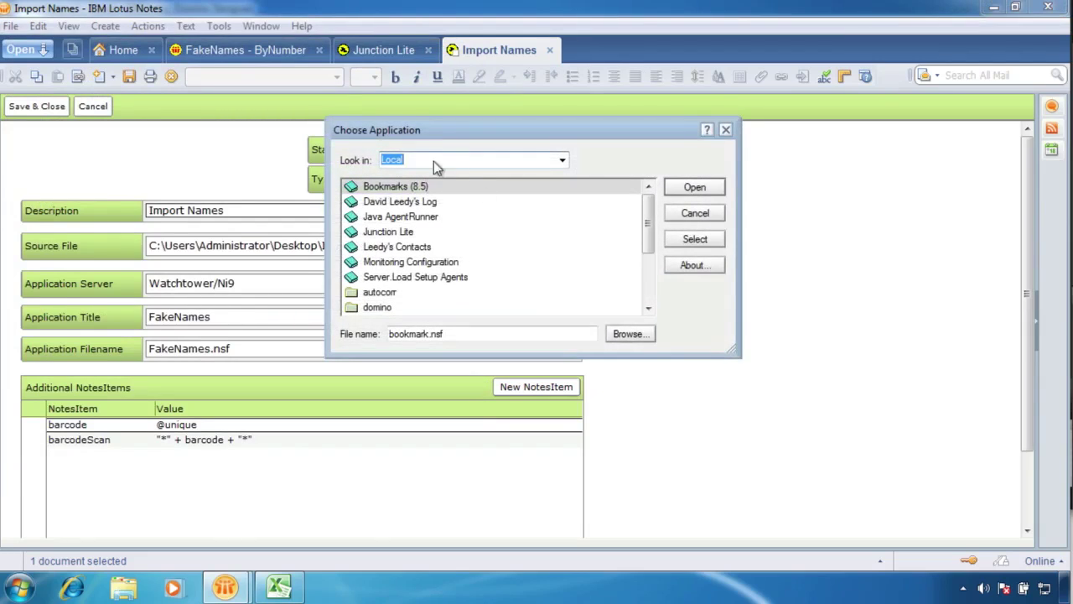
{"action": "left_click", "coordinate": [562, 160]}
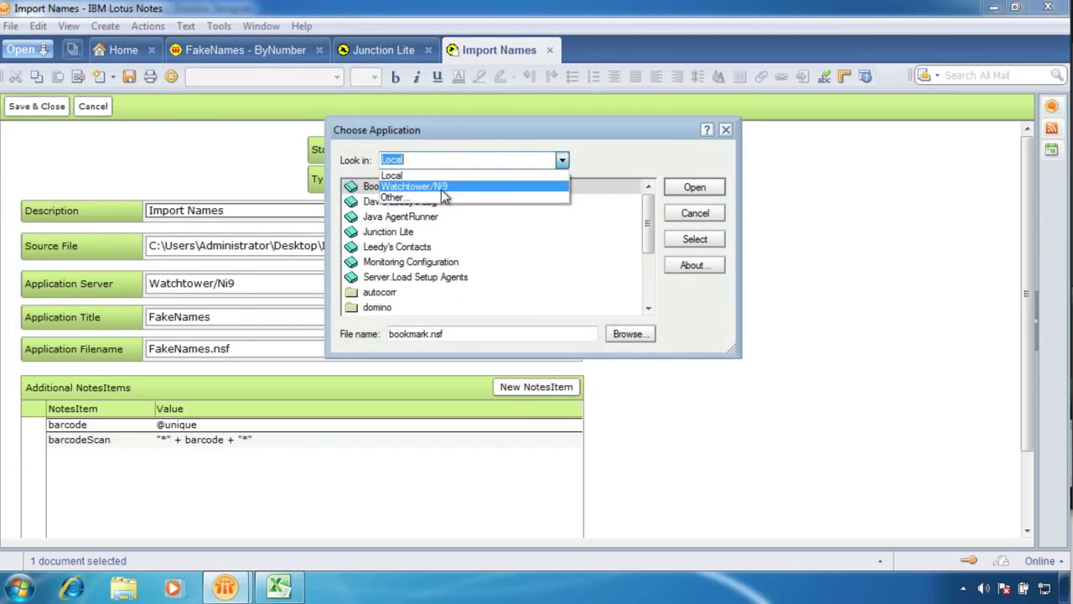
{"action": "left_click", "coordinate": [444, 181]}
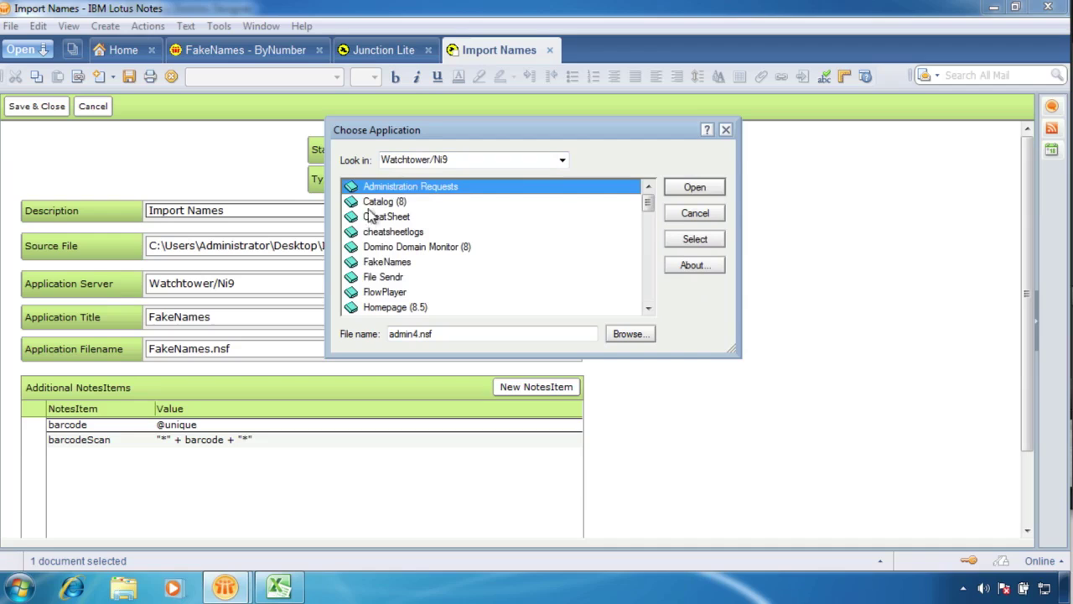
{"action": "left_click", "coordinate": [410, 265]}
{"action": "left_click", "coordinate": [694, 187]}
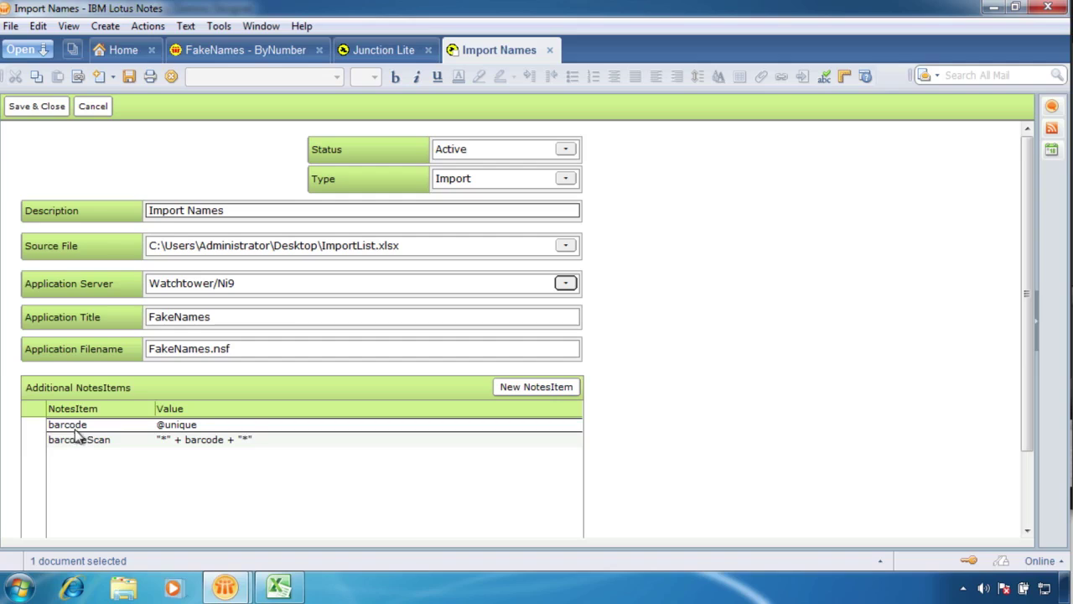
Step: Check the value formulas of the barcode and barcodeScan items, then close the Import Names job without saving
{"action": "double_click", "coordinate": [227, 426]}
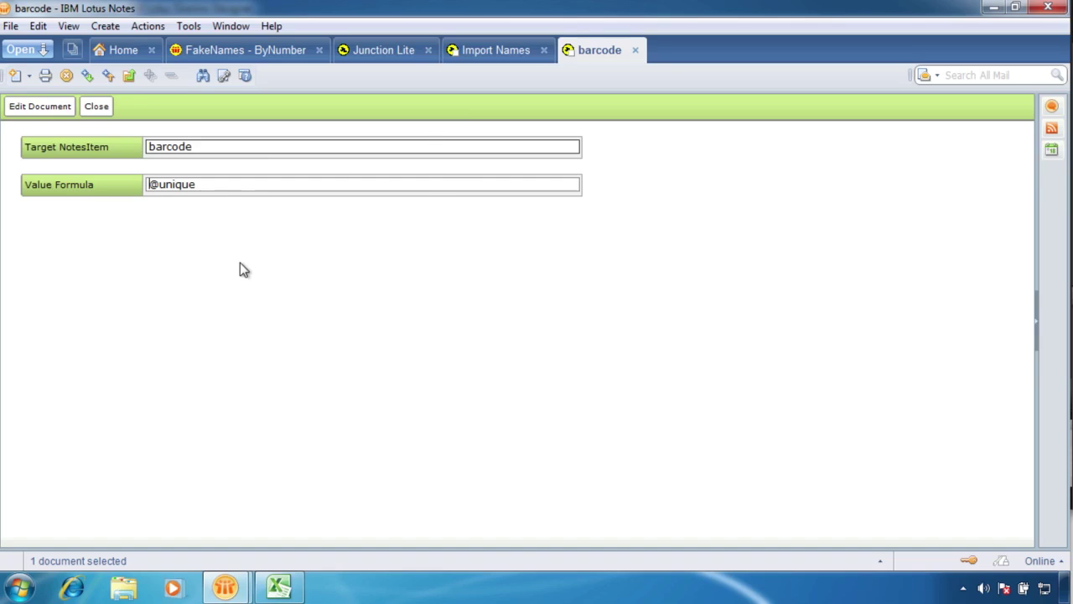
{"action": "key", "text": "Escape"}
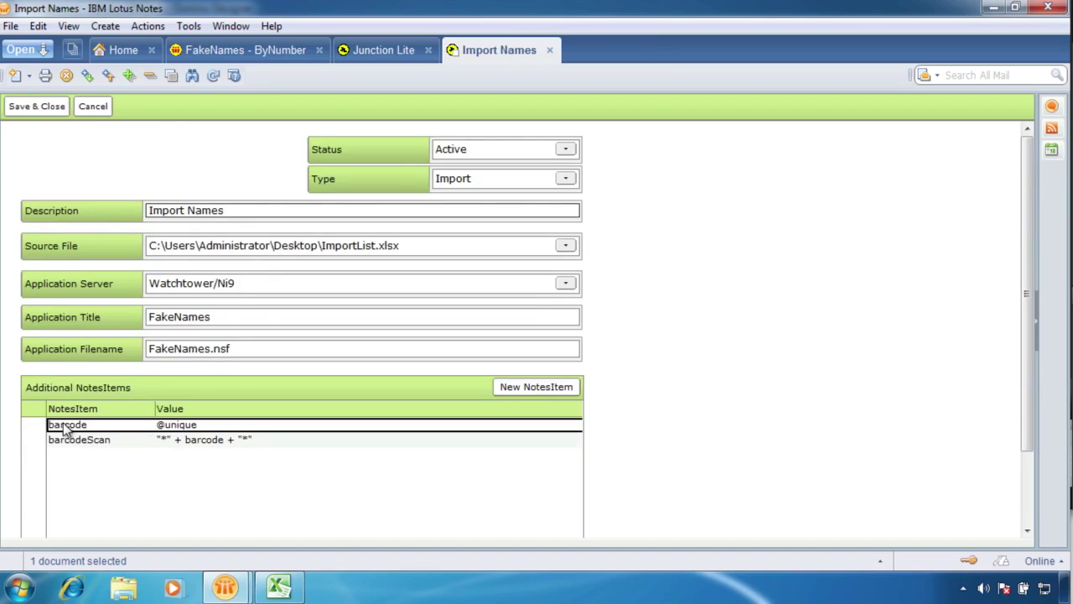
{"action": "double_click", "coordinate": [206, 442]}
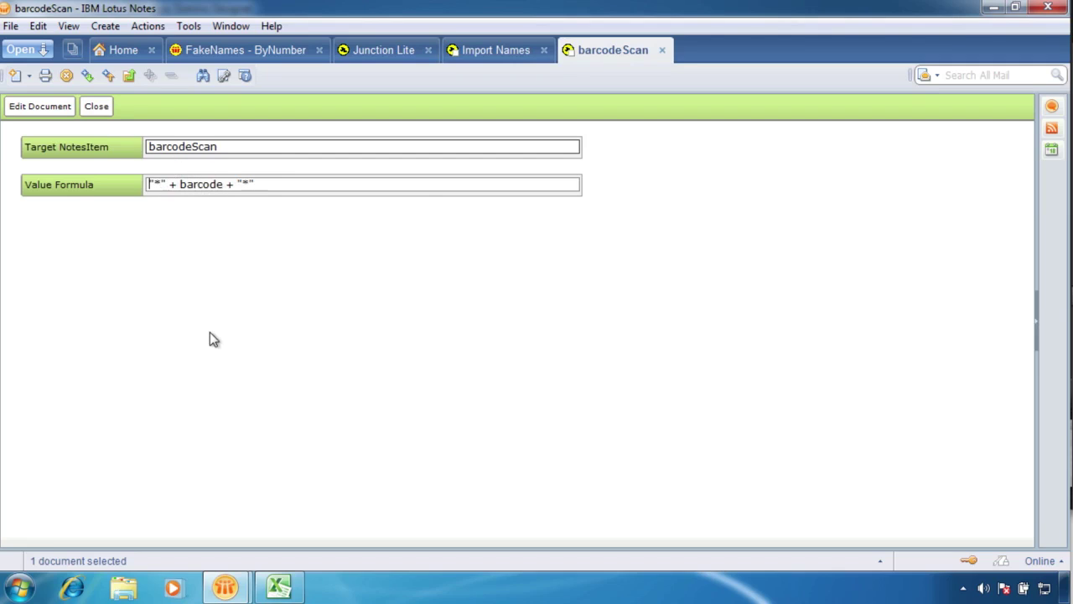
{"action": "key", "text": "Escape"}
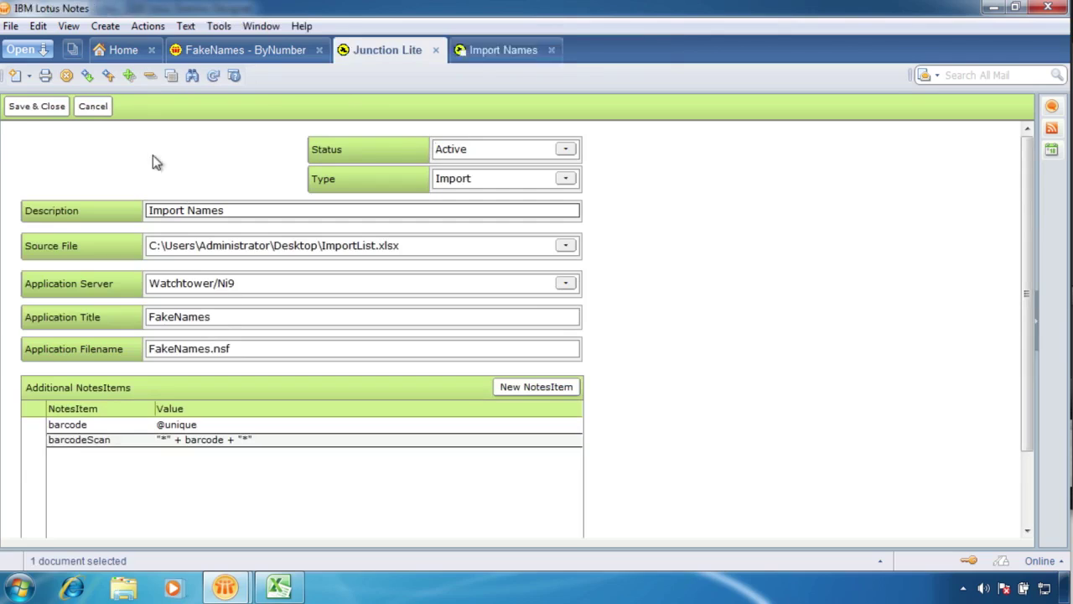
{"action": "key", "text": "Escape"}
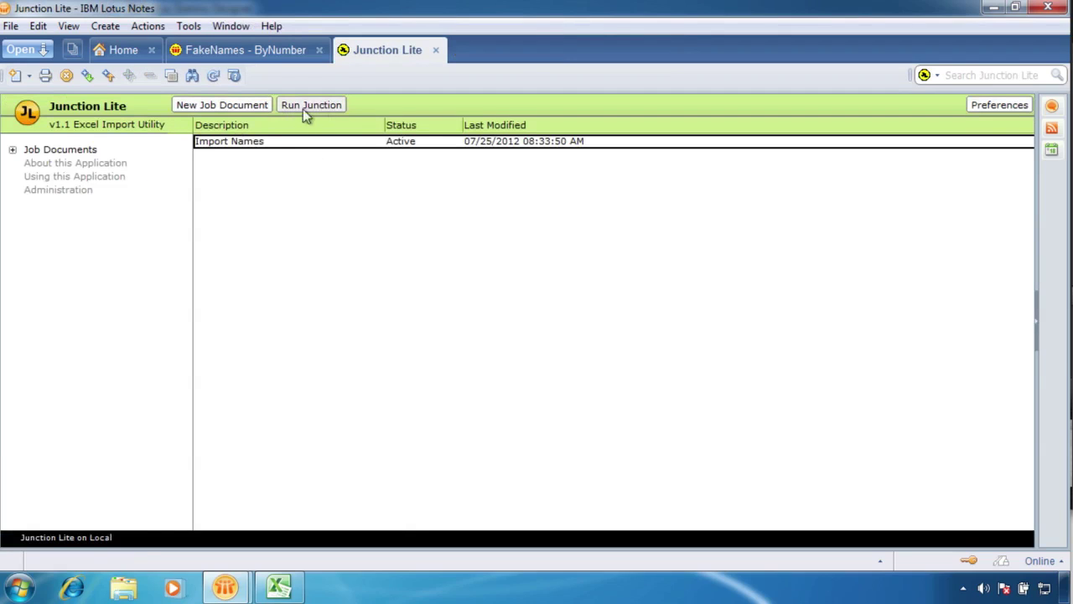
Step: Run the Junction import and check the imported records from number 50001 onward in the FakeNames ByNumber view
{"action": "left_click", "coordinate": [326, 107]}
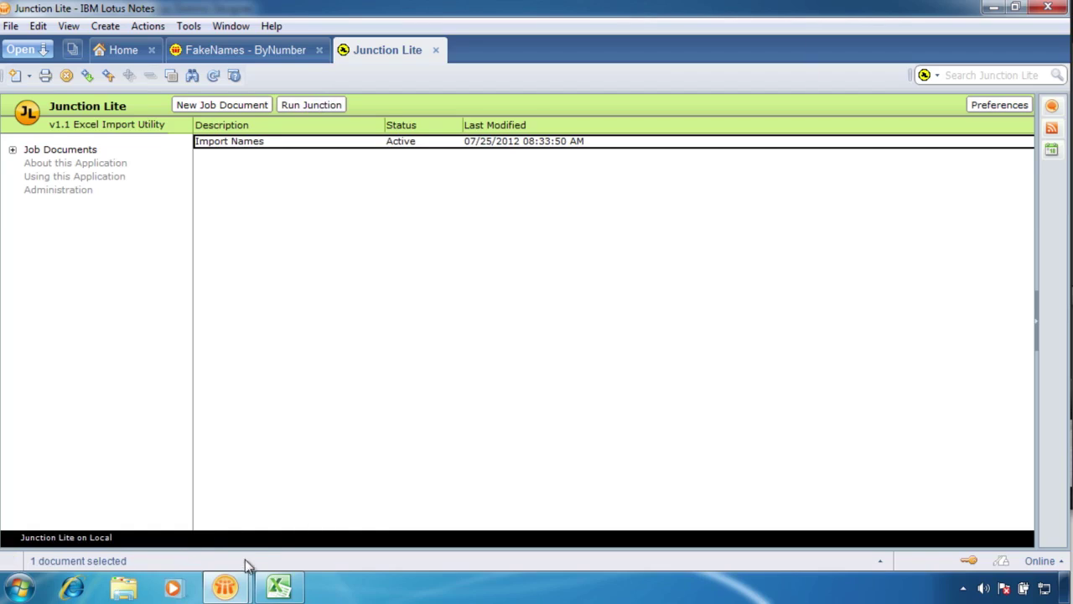
{"action": "left_click", "coordinate": [258, 56]}
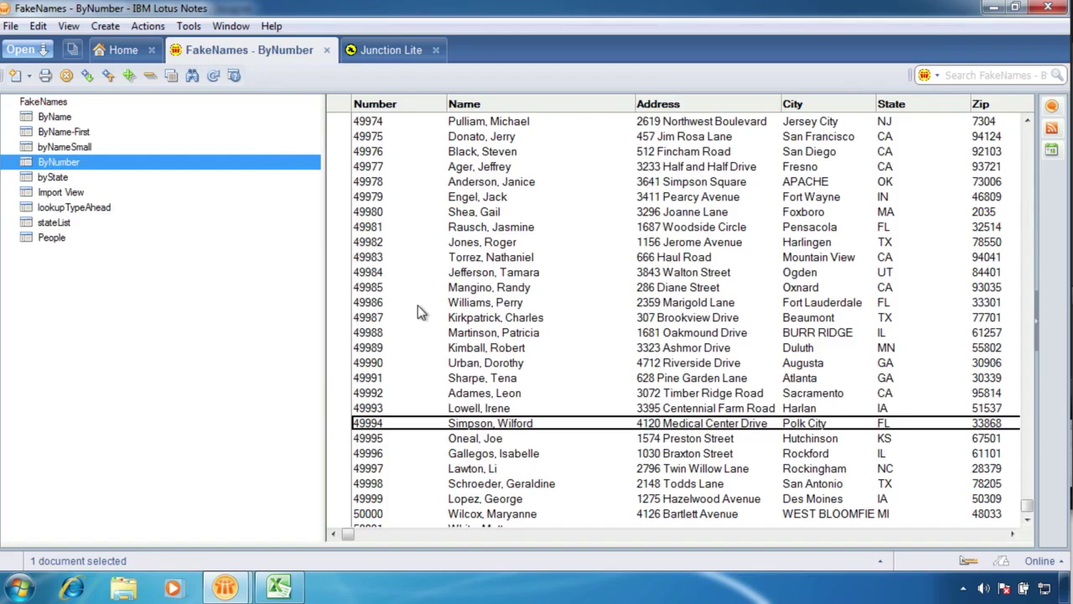
{"action": "scroll", "coordinate": [417, 305], "scroll_direction": "down", "scroll_amount": 3}
{"action": "left_click", "coordinate": [470, 426]}
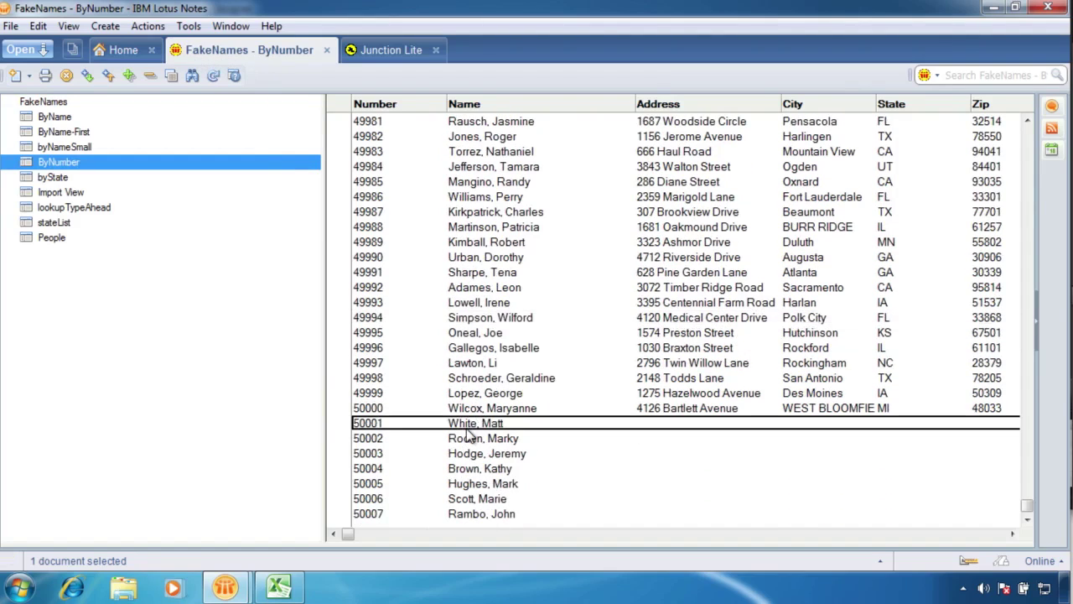
{"action": "left_click", "coordinate": [473, 439]}
{"action": "left_click", "coordinate": [476, 453]}
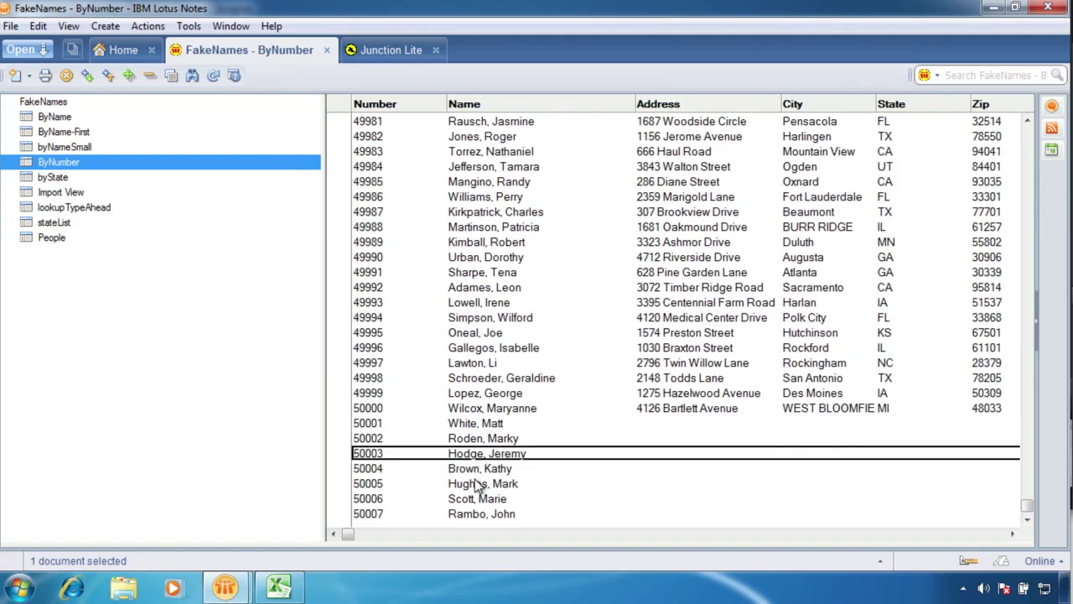
Step: Open the document properties of record 50005 and inspect its barcode field
{"action": "left_click", "coordinate": [479, 483]}
{"action": "right_click", "coordinate": [507, 491]}
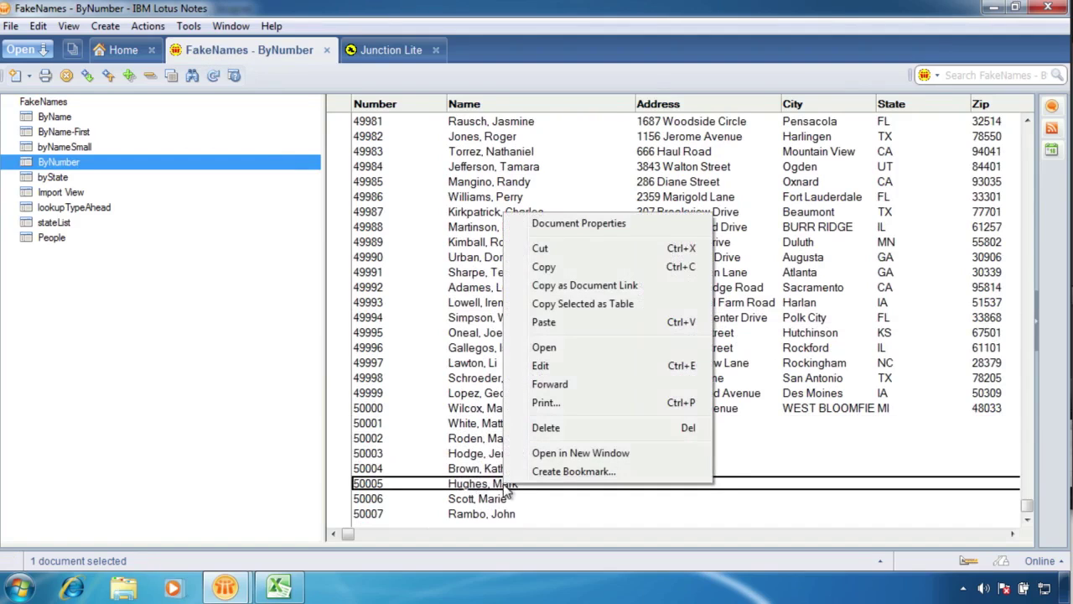
{"action": "left_click", "coordinate": [623, 227]}
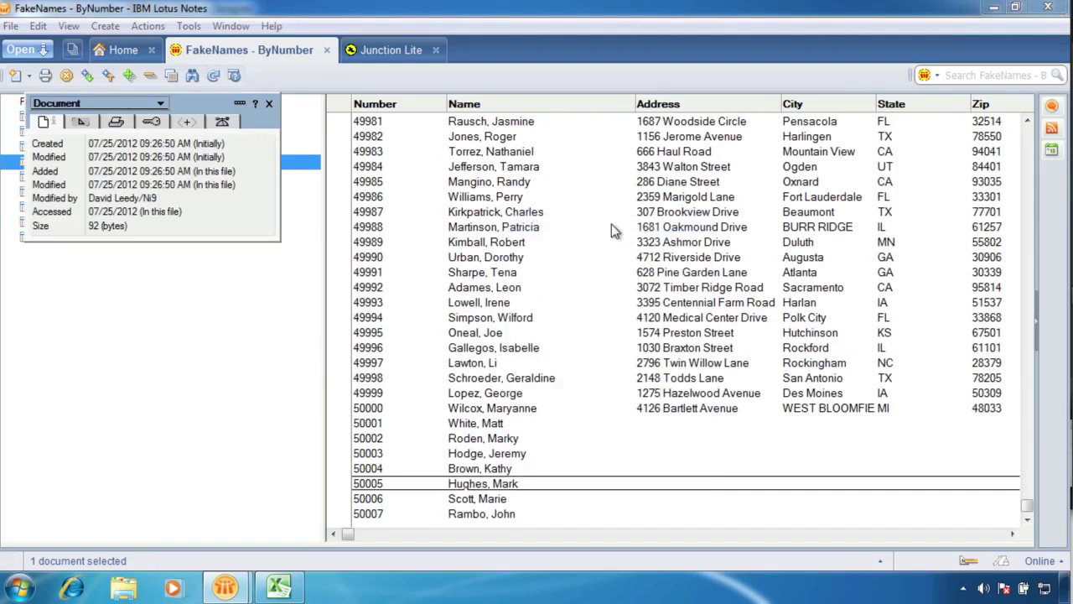
{"action": "left_click", "coordinate": [80, 122]}
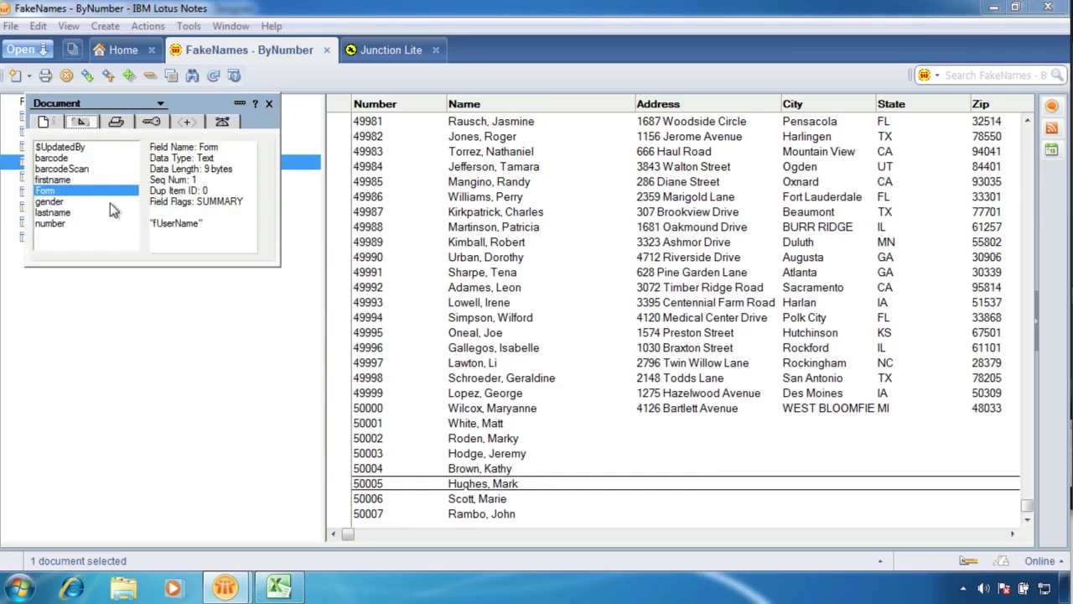
{"action": "left_click", "coordinate": [70, 159]}
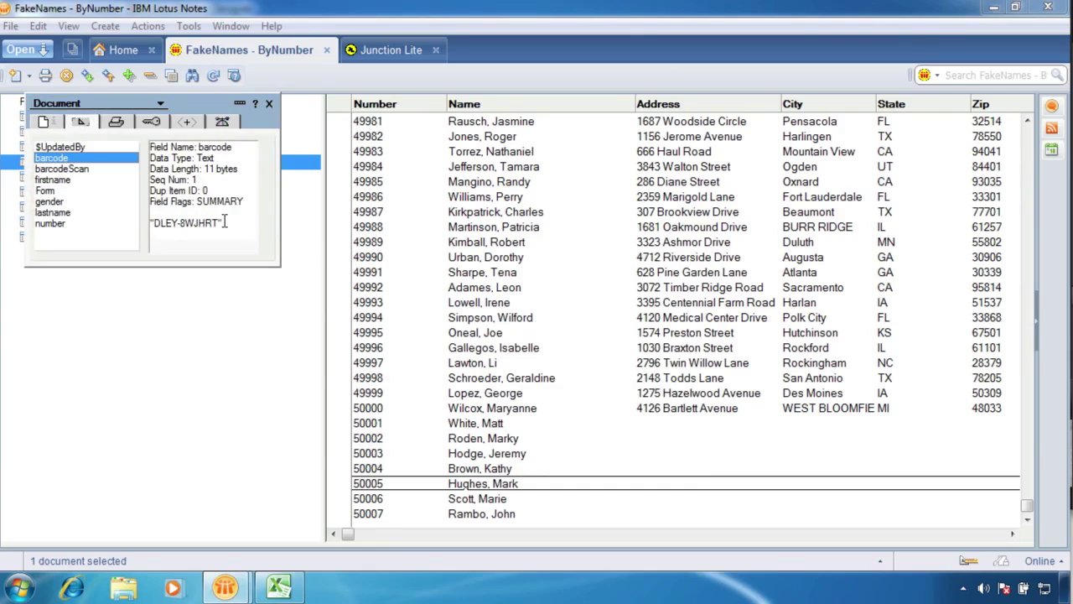
Step: Inspect the barcodeScan, number and gender fields of record 50005, then close its document properties
{"action": "left_click", "coordinate": [63, 169]}
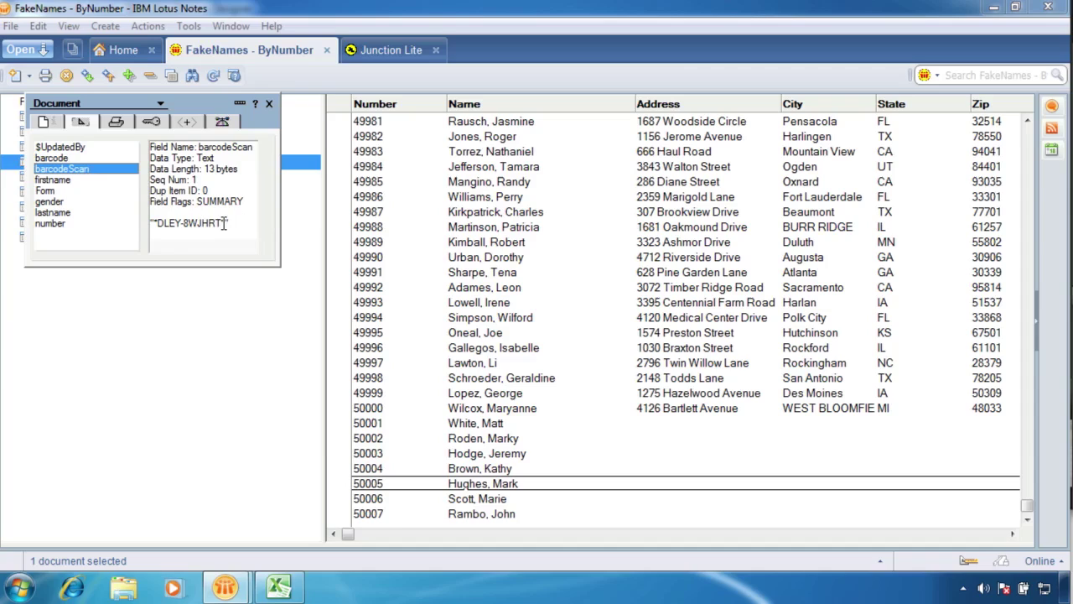
{"action": "left_click", "coordinate": [72, 225]}
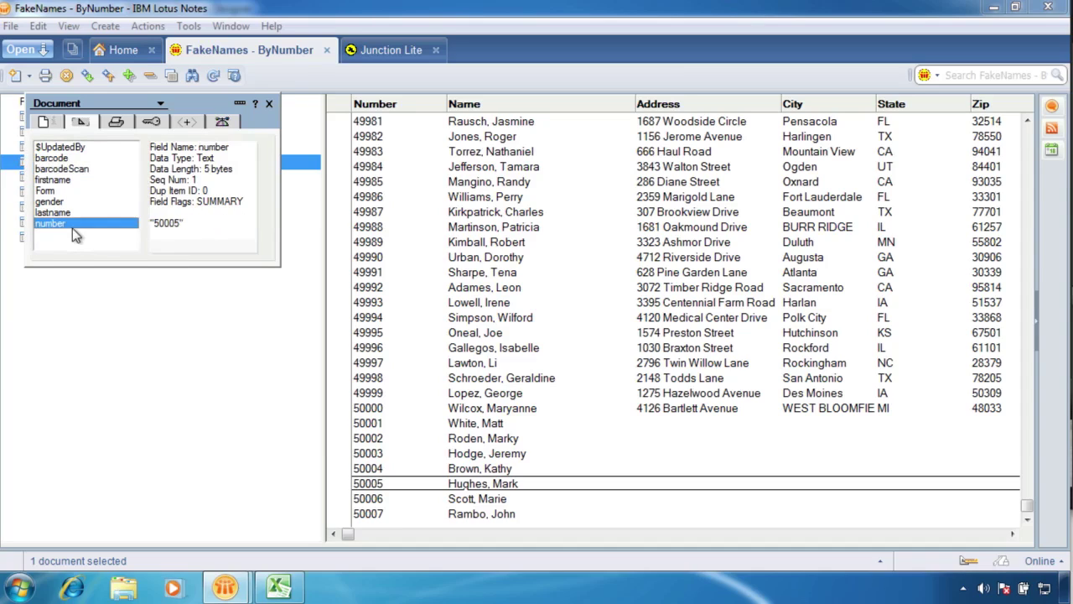
{"action": "left_click", "coordinate": [69, 204]}
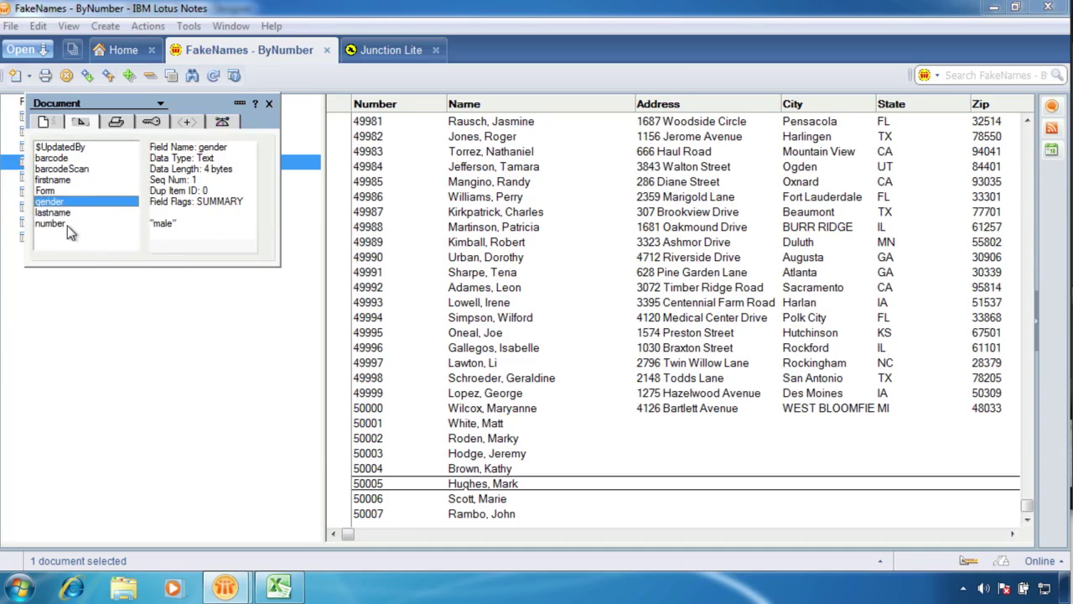
{"action": "left_click", "coordinate": [67, 224]}
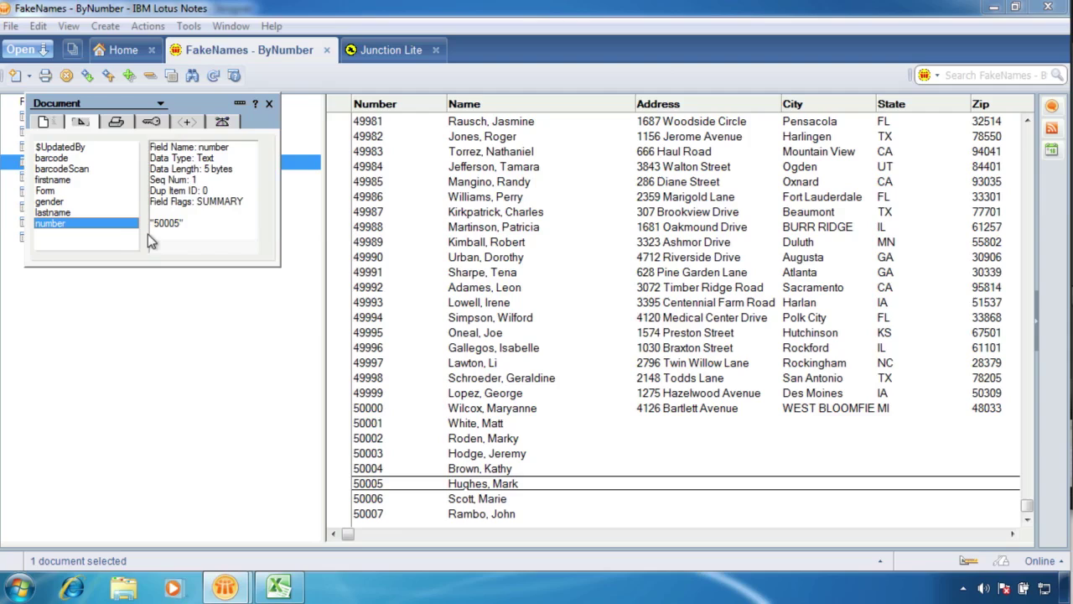
{"action": "left_click", "coordinate": [270, 103]}
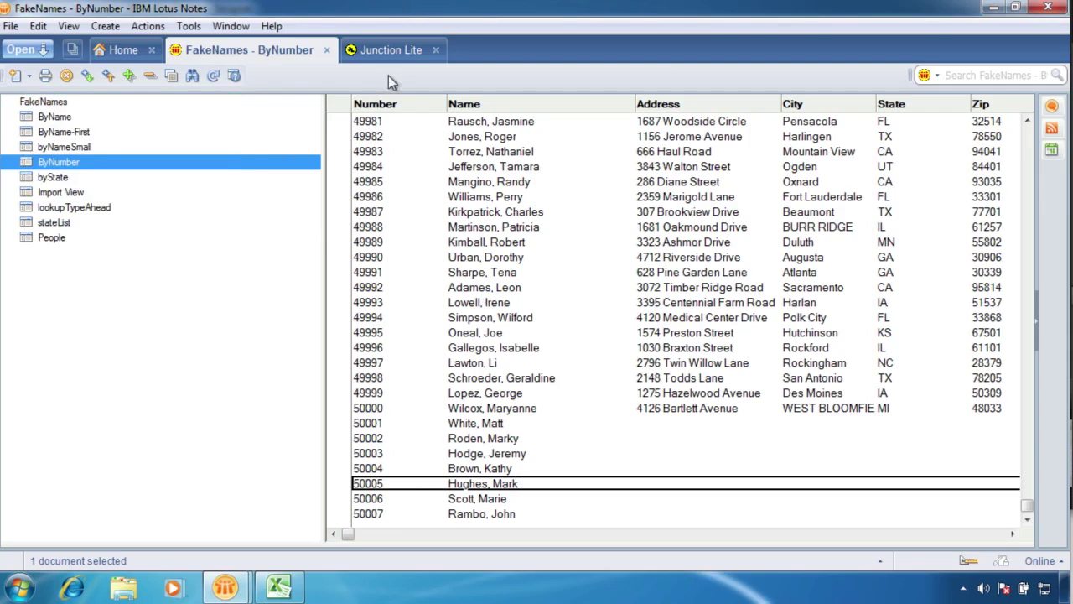
Step: Open the Junction Lite Import Names job for editing, examine the Merge-Only and Merge and Import types, then cancel without saving
{"action": "left_click", "coordinate": [406, 61]}
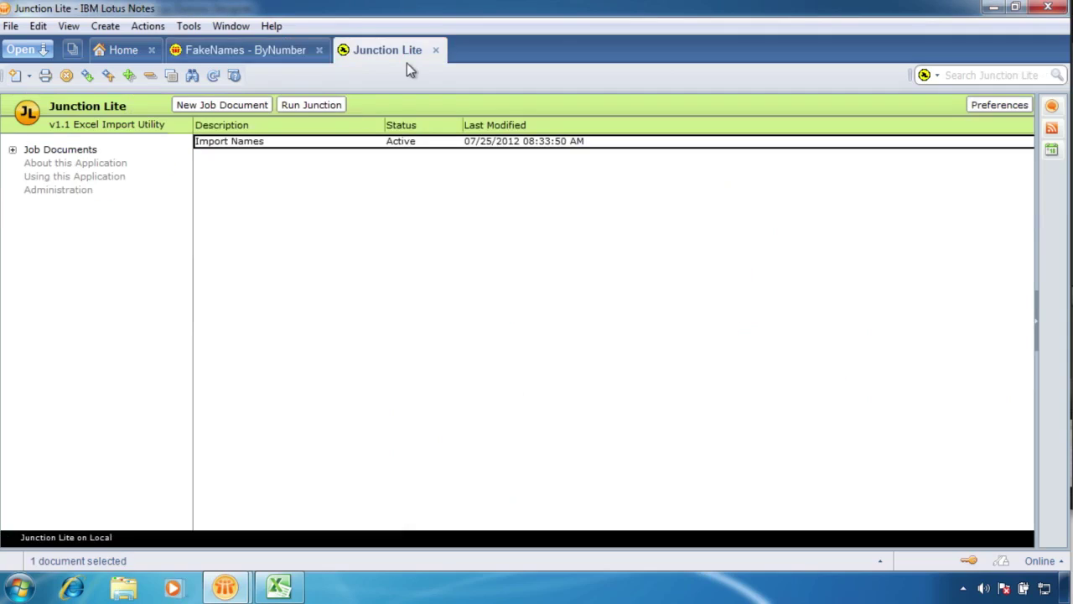
{"action": "double_click", "coordinate": [338, 144]}
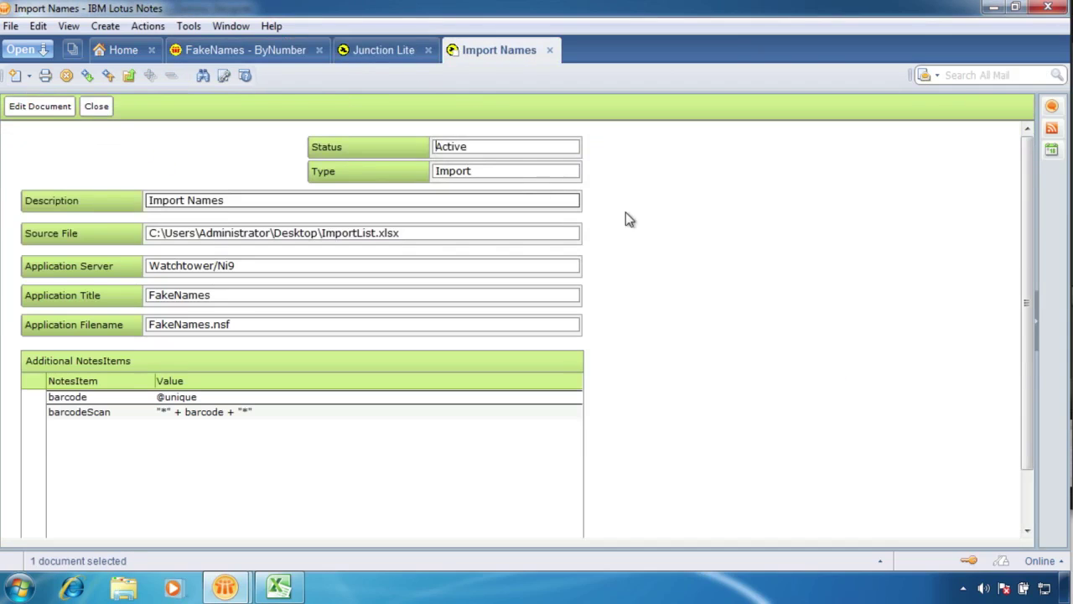
{"action": "left_click", "coordinate": [39, 106]}
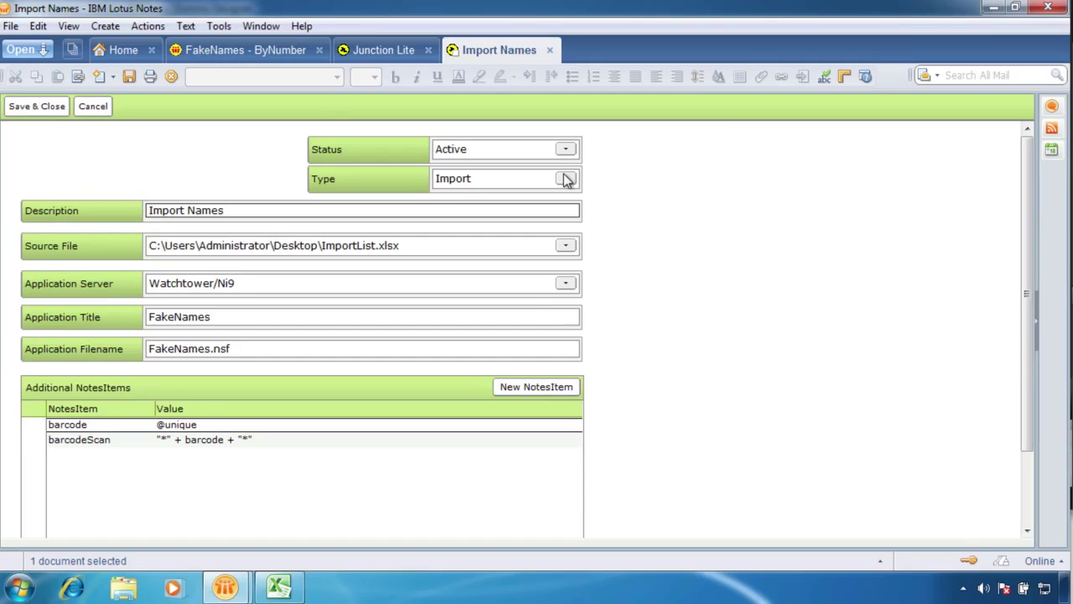
{"action": "left_click", "coordinate": [566, 179]}
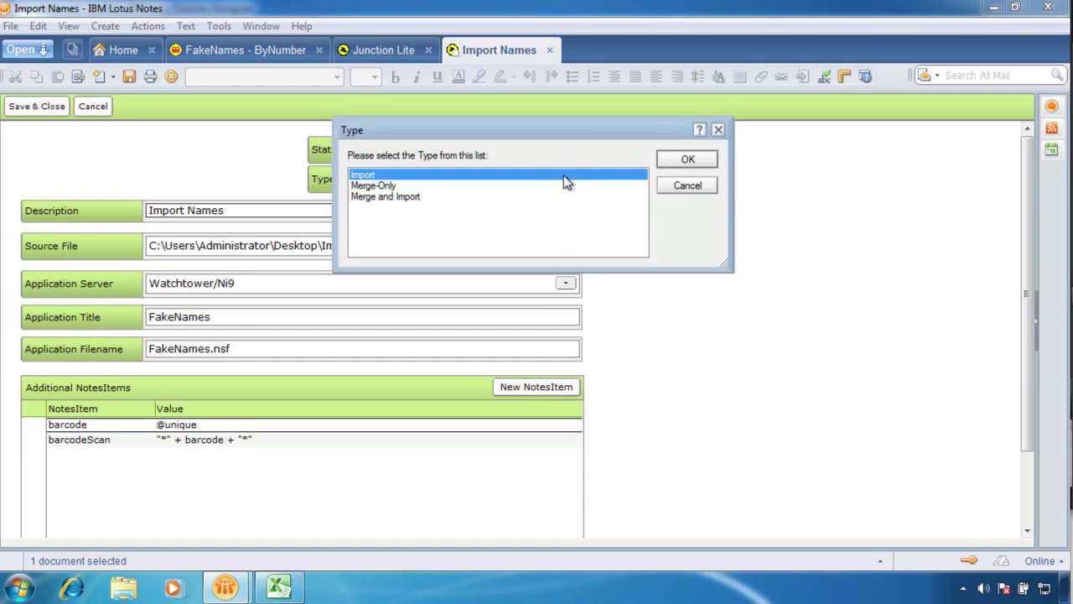
{"action": "left_click", "coordinate": [386, 188]}
{"action": "left_click", "coordinate": [385, 198]}
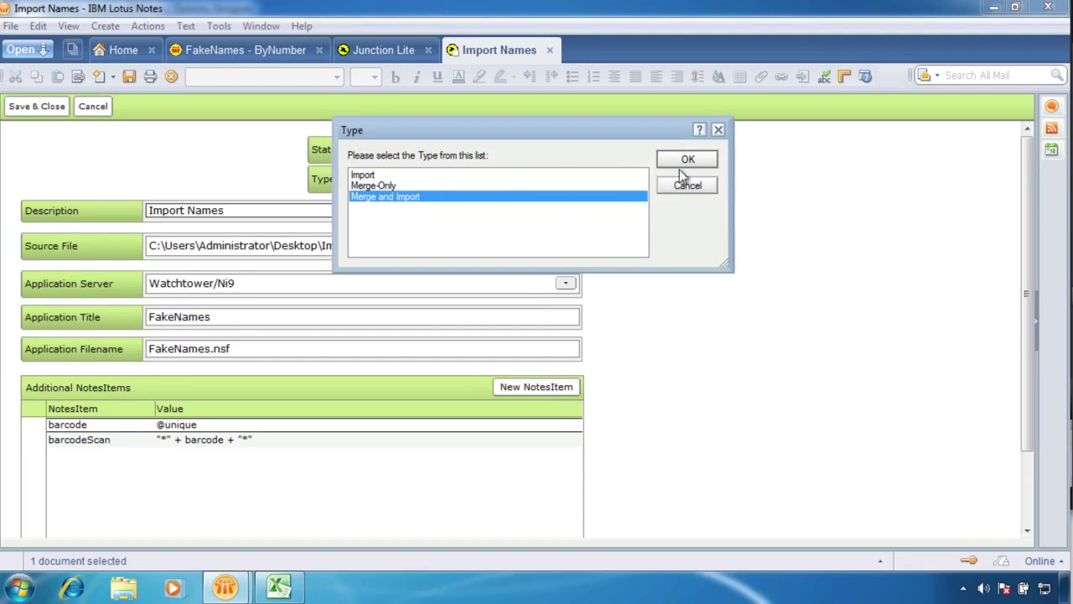
{"action": "left_click", "coordinate": [690, 186]}
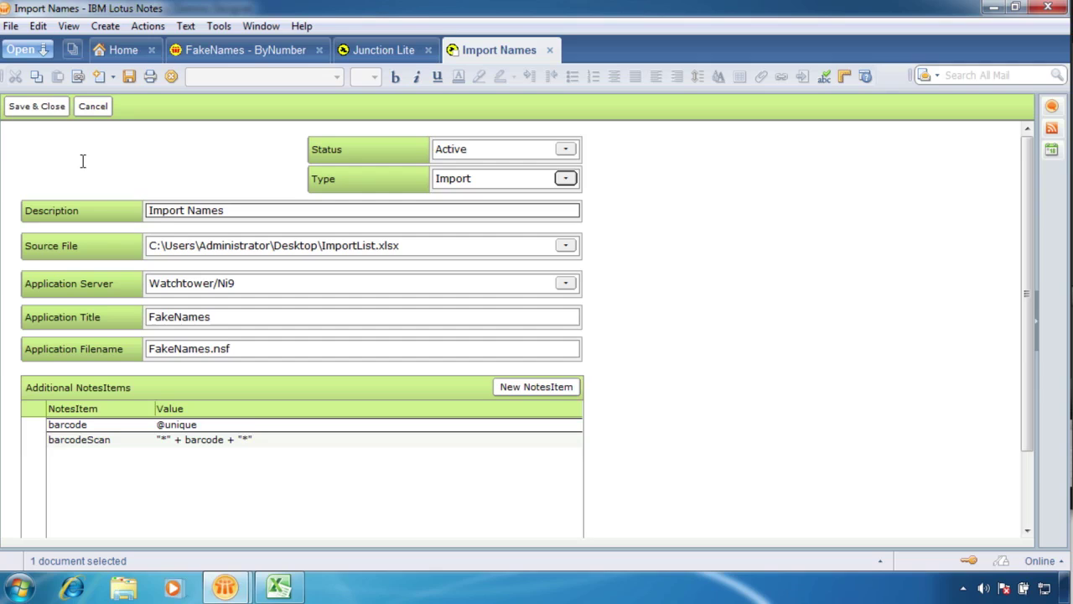
{"action": "left_click", "coordinate": [93, 107]}
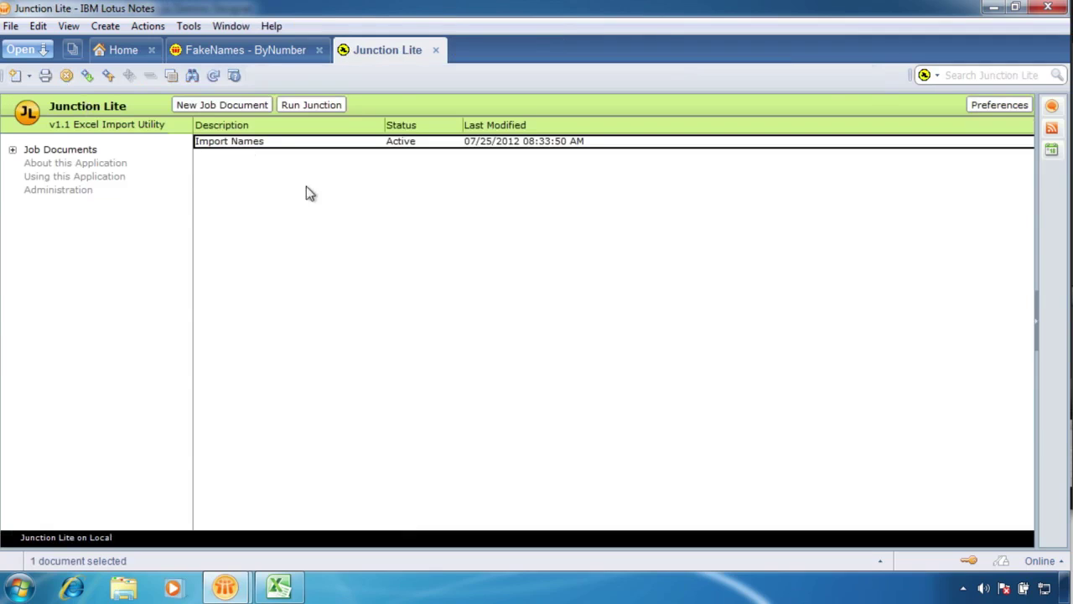
Step: Read Junction Lite's About and Using this Application pages, including the spreadsheet, job document and NotesItem instructions, then close them
{"action": "left_click", "coordinate": [62, 162]}
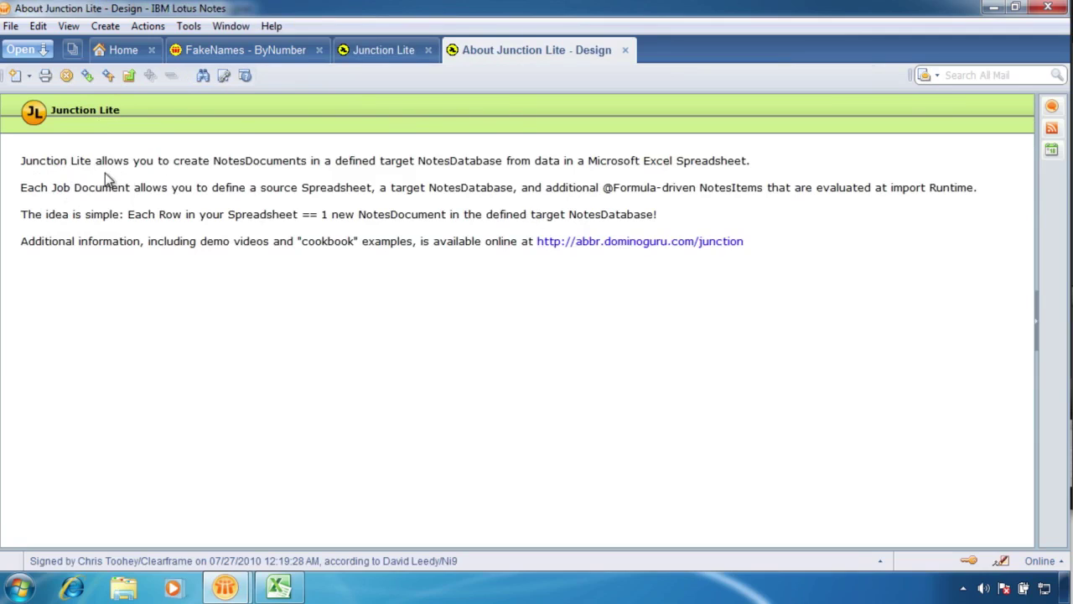
{"action": "key", "text": "Escape"}
{"action": "left_click", "coordinate": [76, 176]}
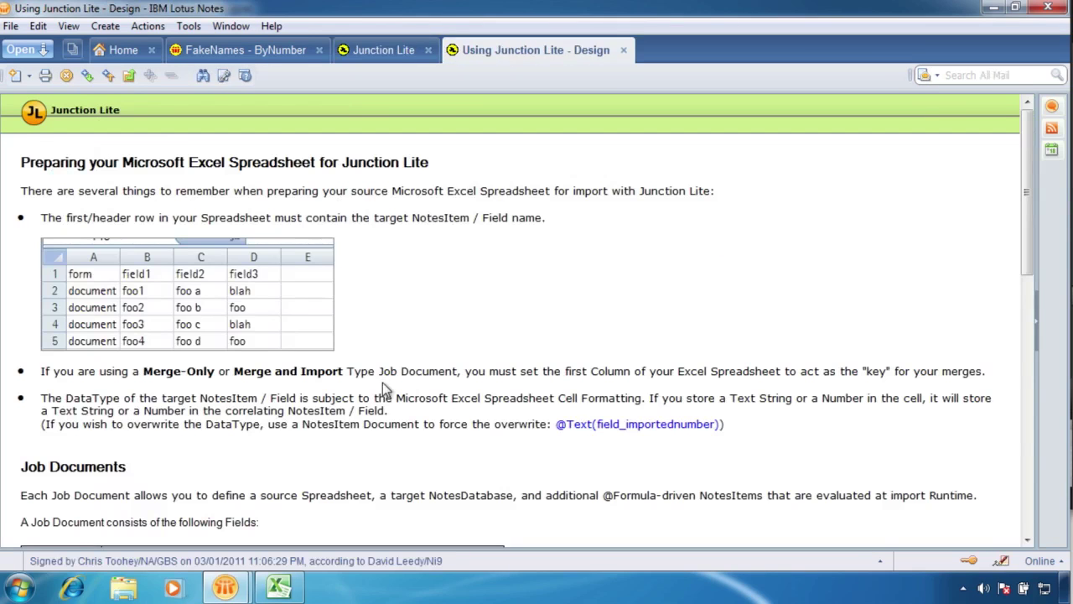
{"action": "scroll", "coordinate": [383, 383], "scroll_direction": "down", "scroll_amount": 10}
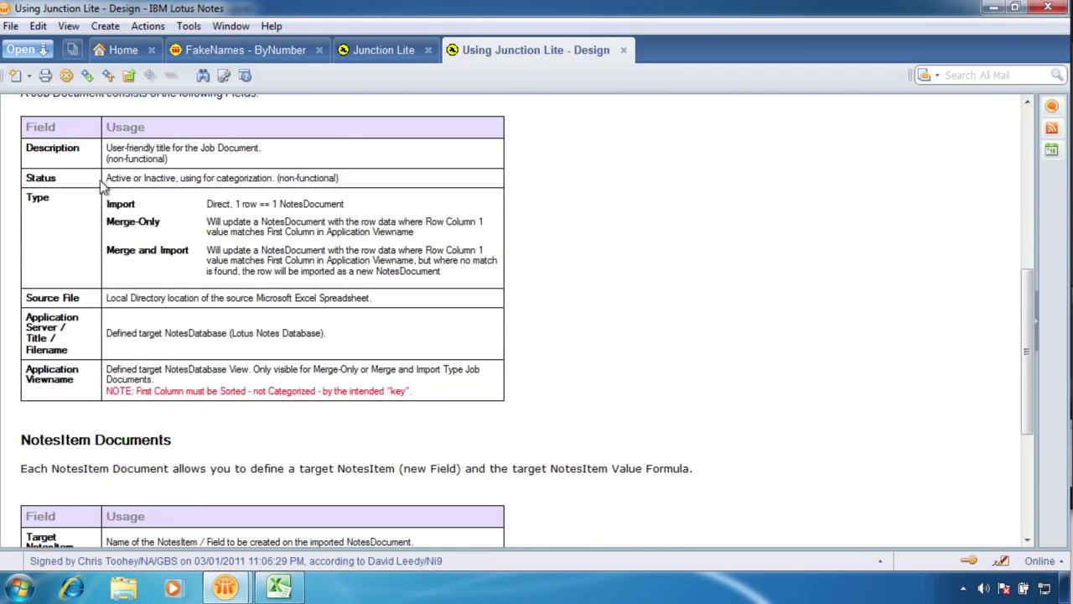
{"action": "scroll", "coordinate": [388, 267], "scroll_direction": "down", "scroll_amount": 6}
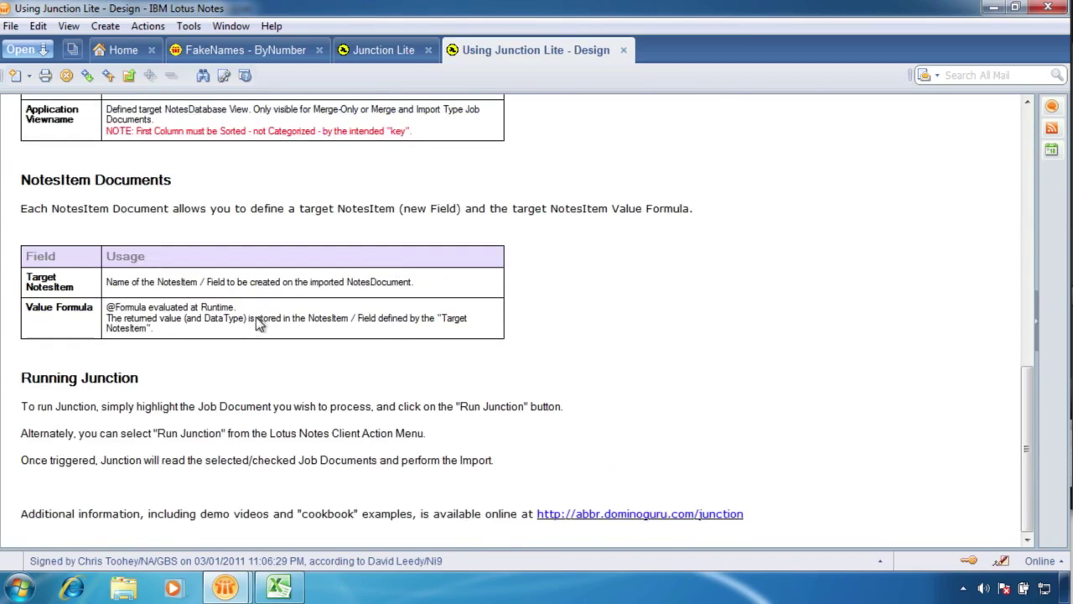
{"action": "key", "text": "Escape"}
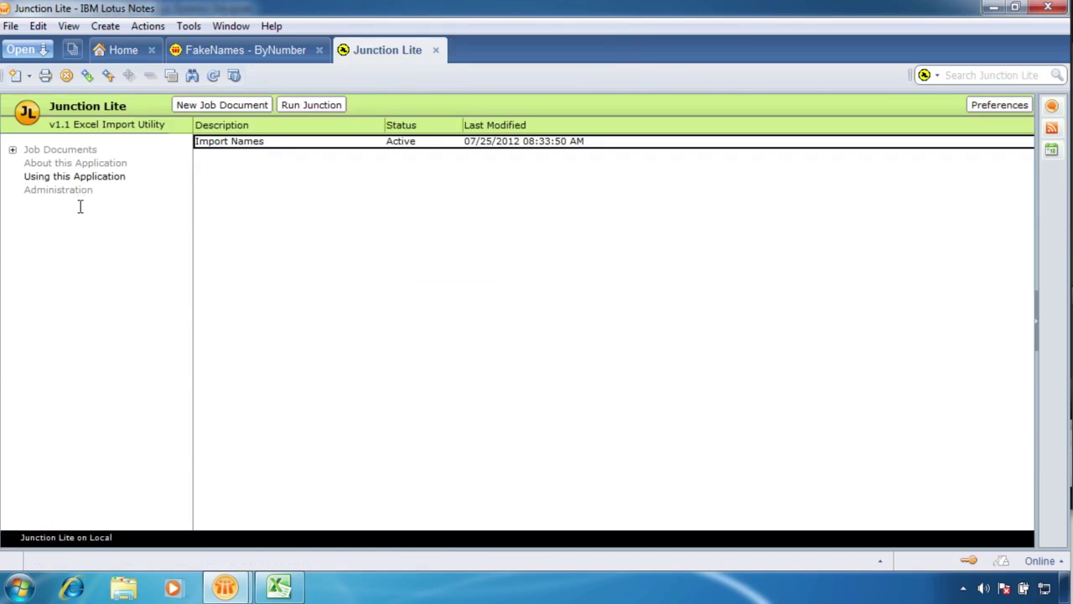
Step: Look at Junction Lite's Administration documents and the online link on its About page, then return to the Job Documents list
{"action": "left_click", "coordinate": [83, 193]}
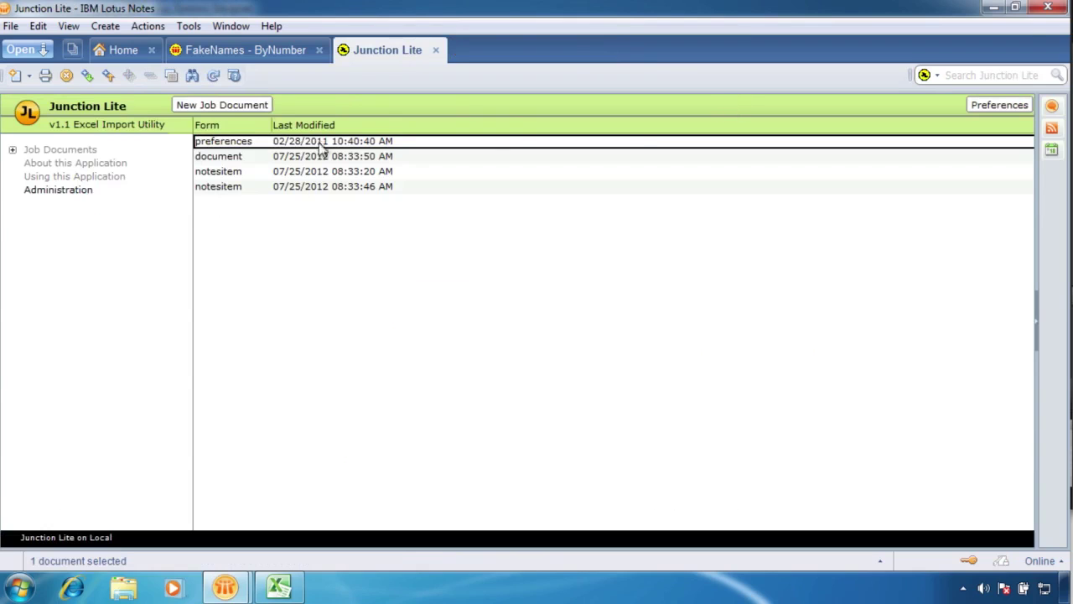
{"action": "left_click", "coordinate": [46, 163]}
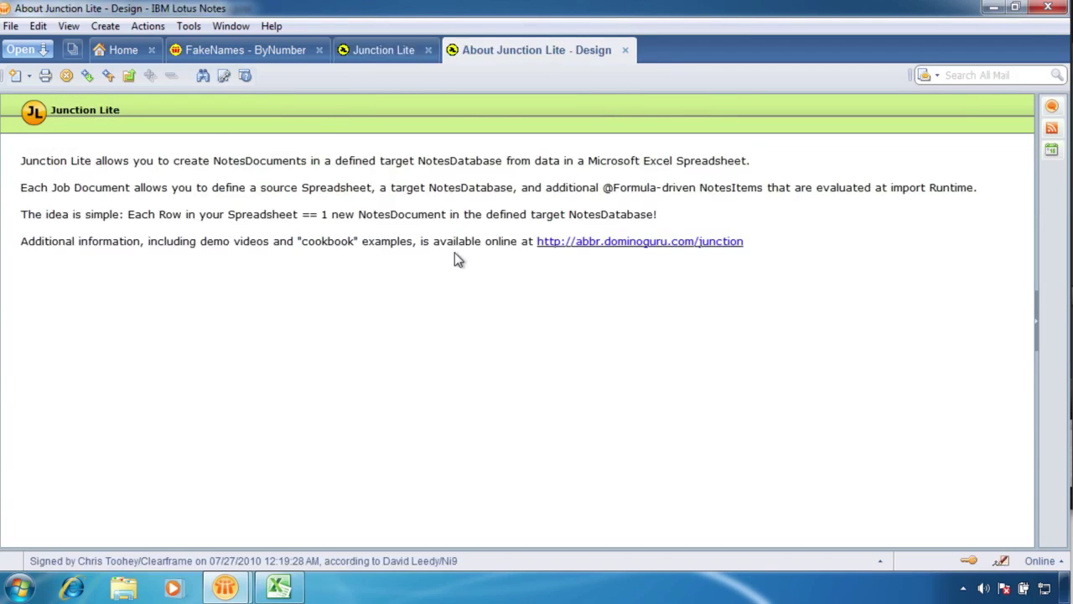
{"action": "key", "text": "Escape"}
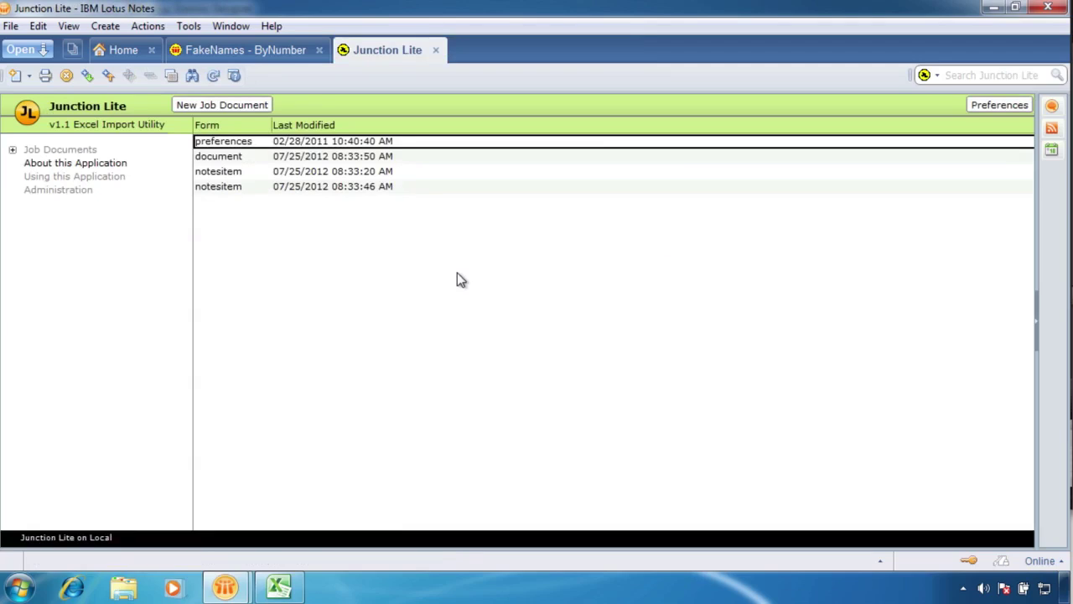
{"action": "left_click", "coordinate": [61, 150]}
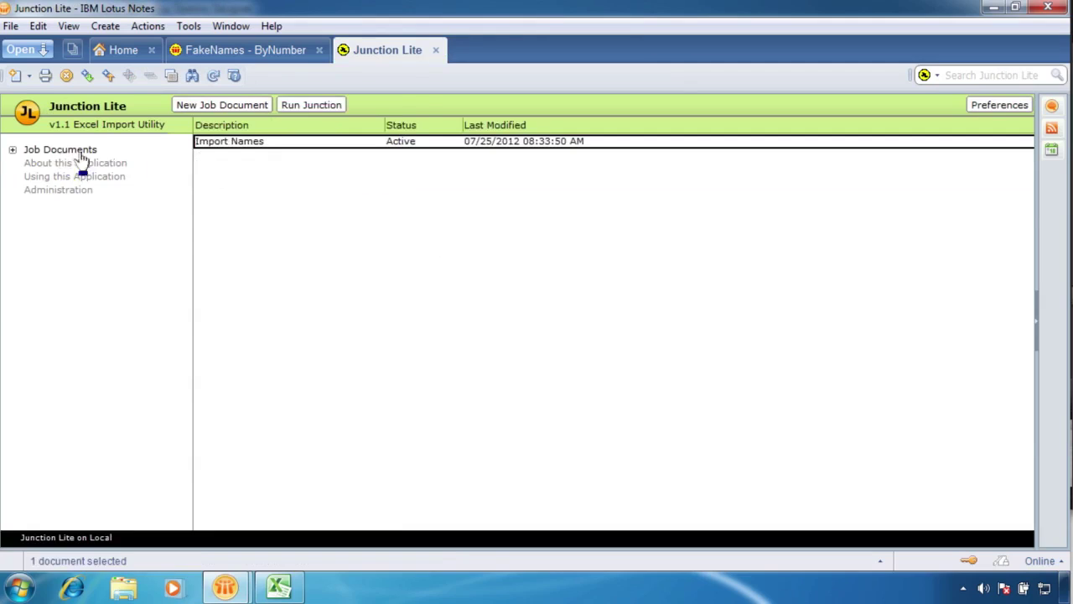
Step: Review the Import Names job's settings, then close the job and Junction Lite to return to the FakeNames ByNumber view
{"action": "double_click", "coordinate": [308, 142]}
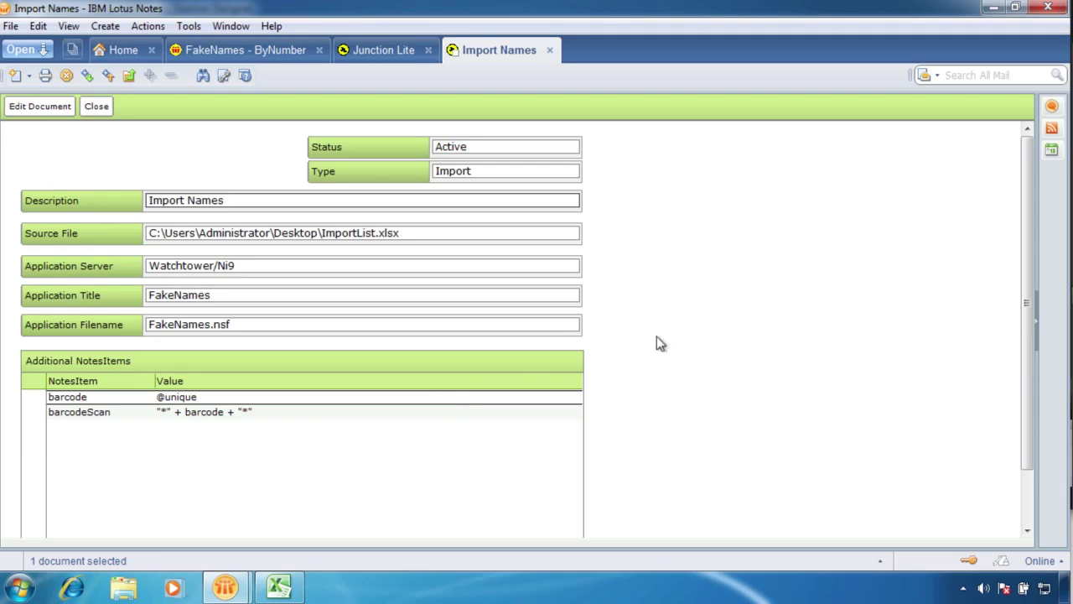
{"action": "key", "text": "Escape"}
{"action": "key", "text": "Escape"}
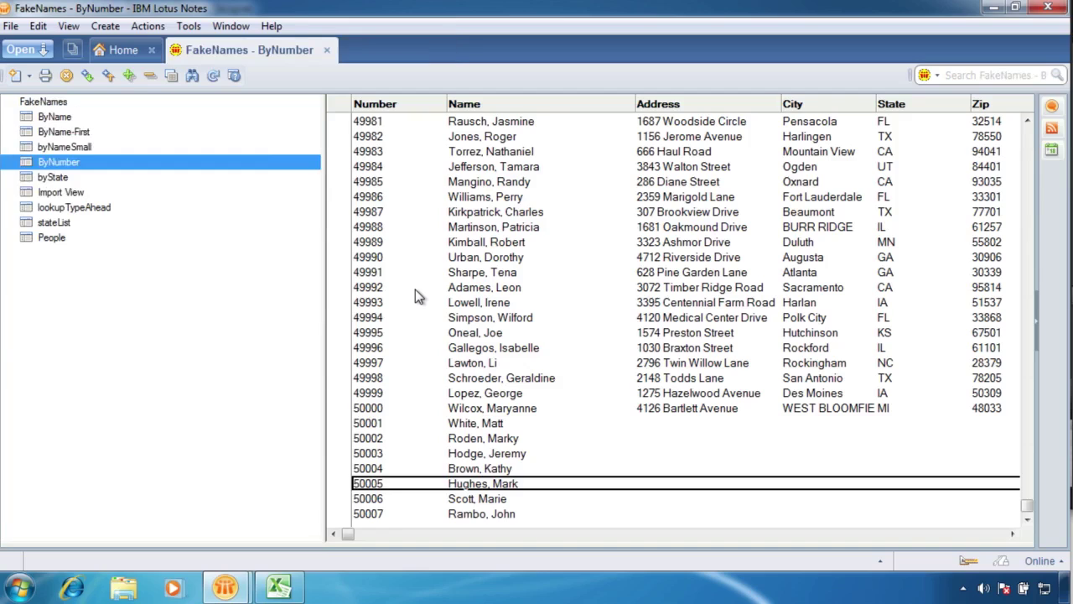